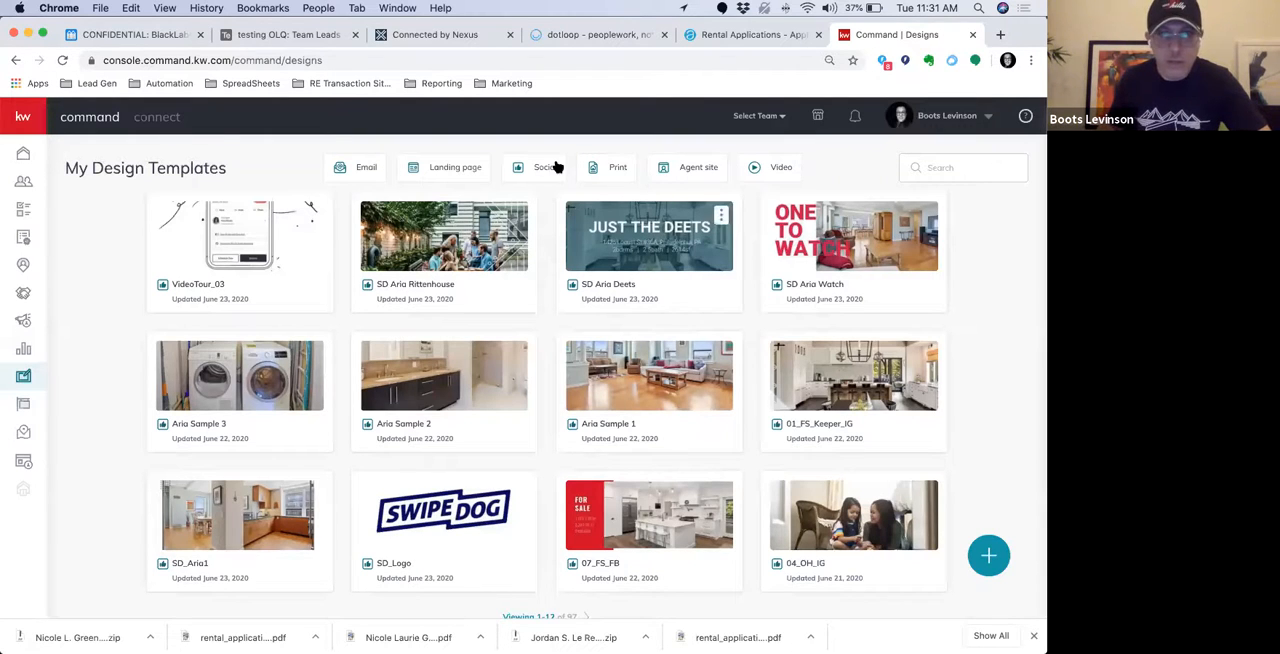
Create a new design of the Social type
click(988, 556)
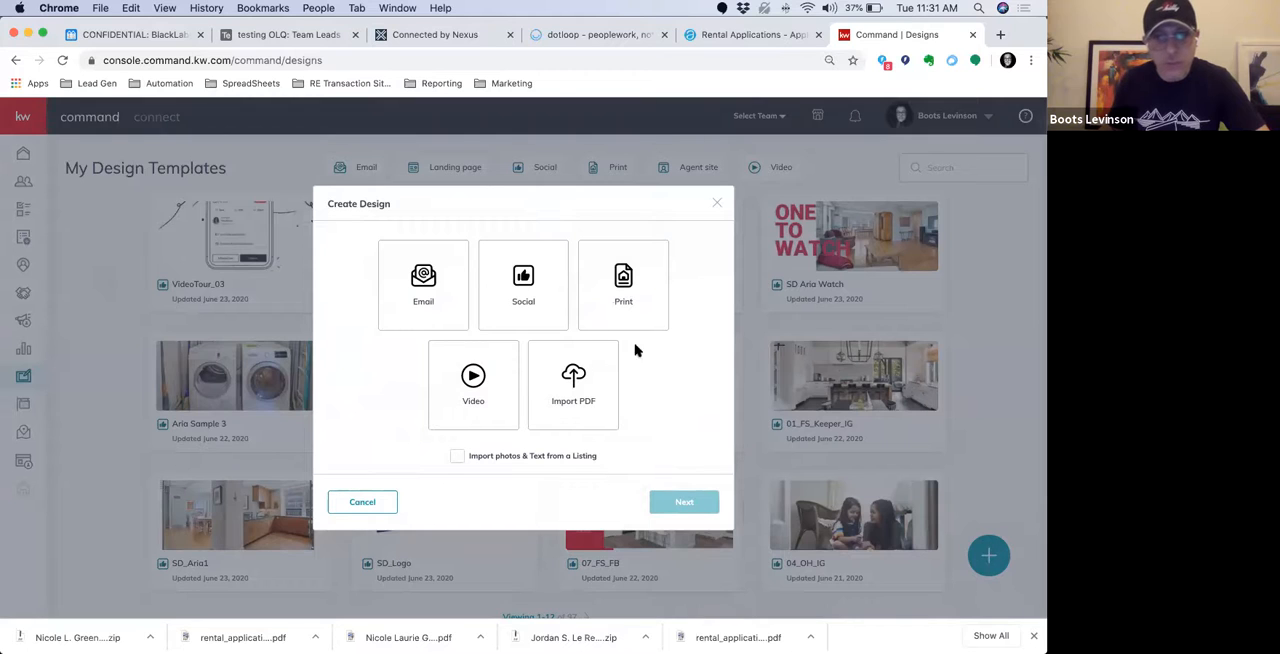
click(519, 284)
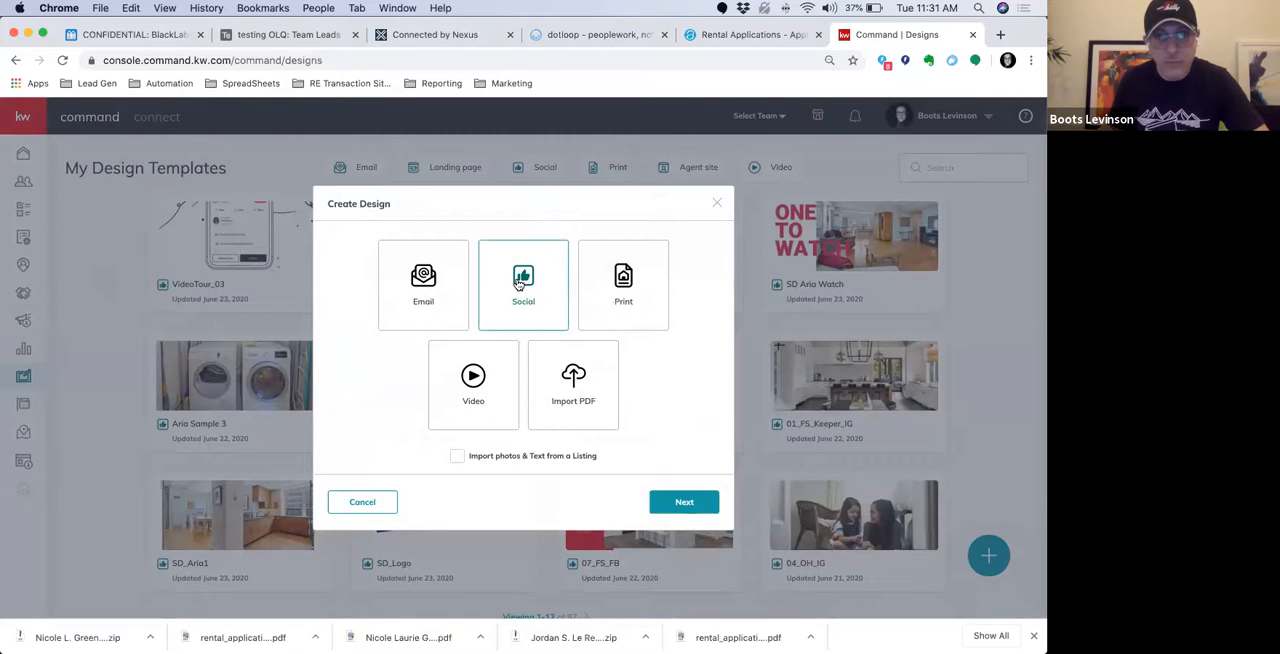
click(686, 503)
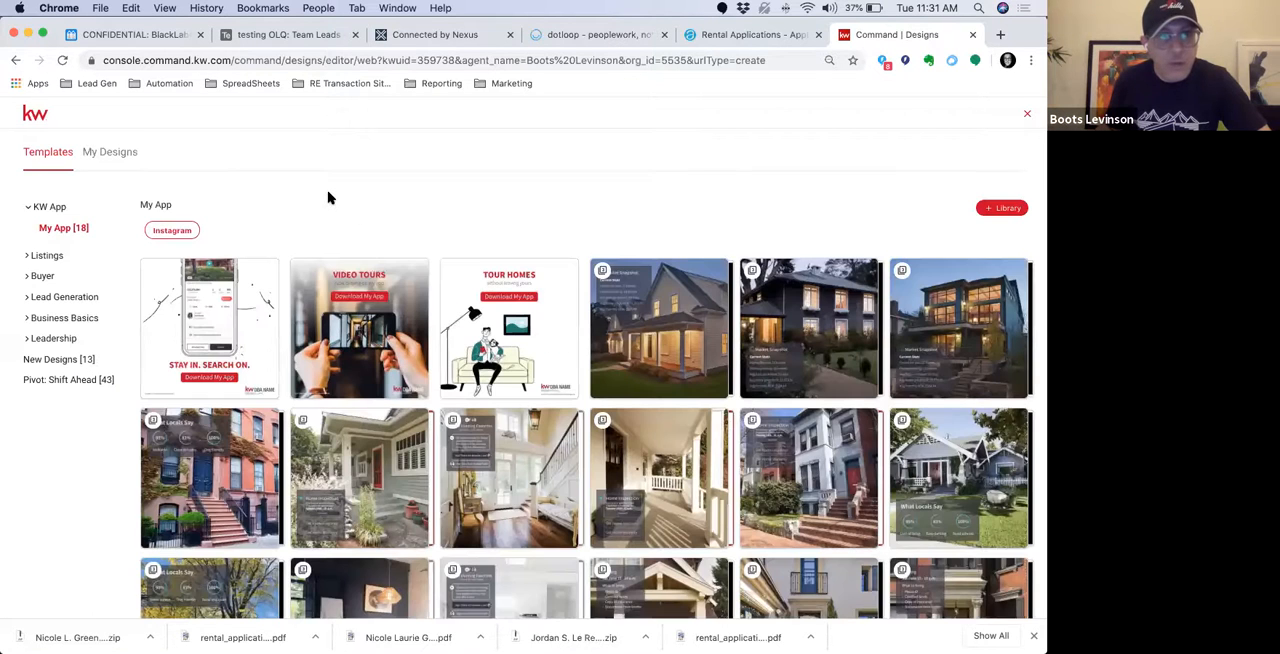
Show the Price Update templates in the Listings category
click(30, 258)
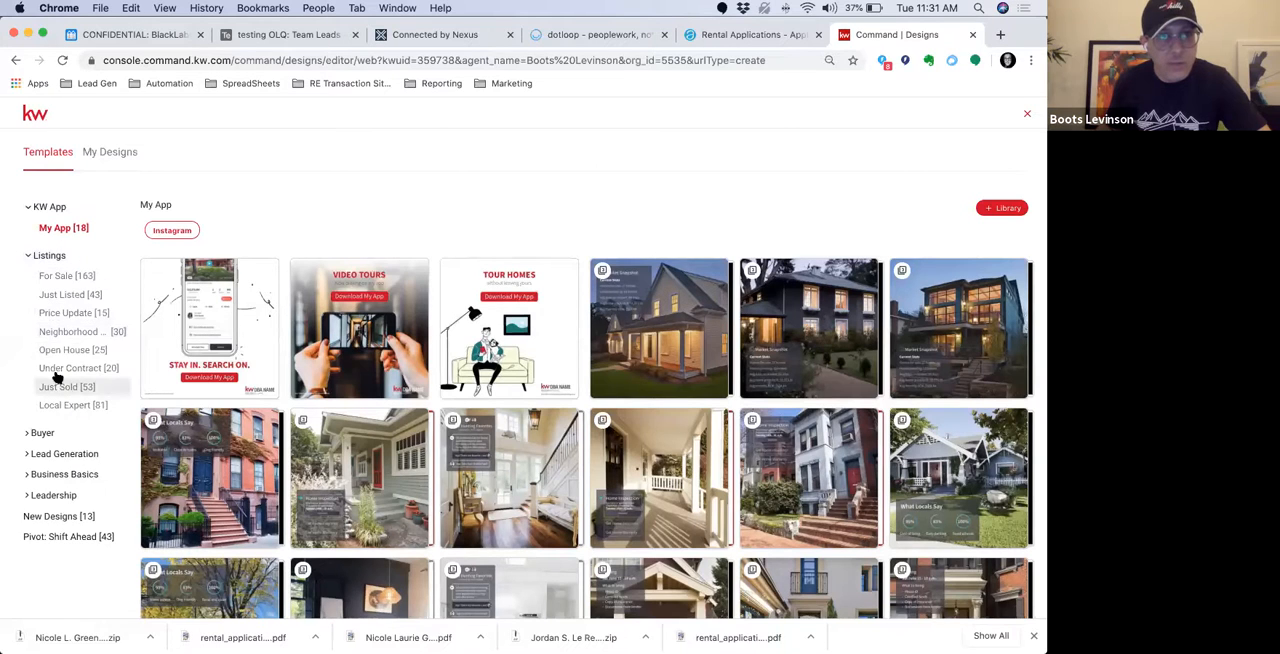
click(65, 280)
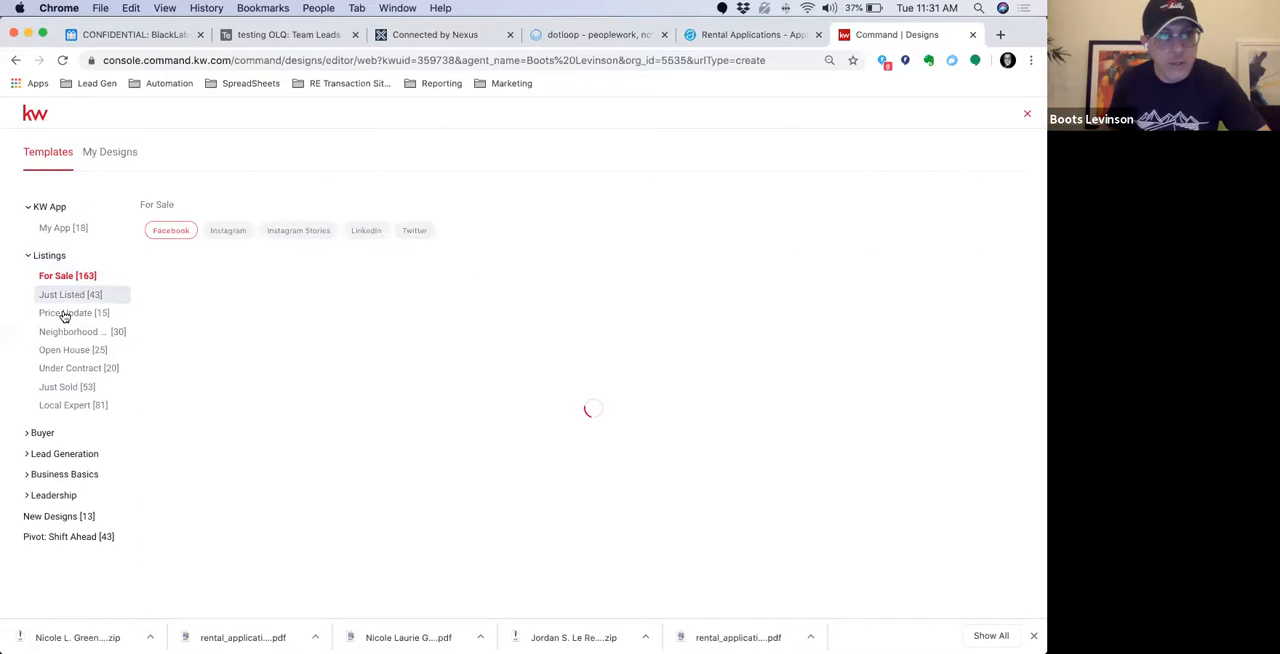
click(63, 314)
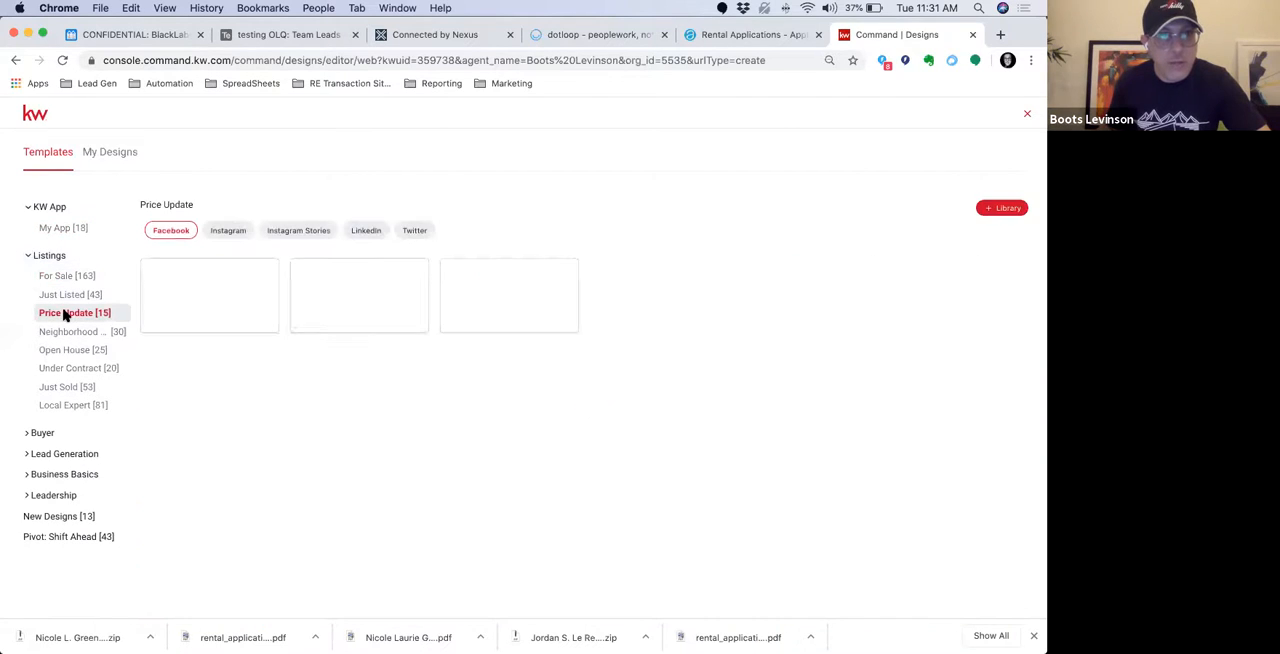
Compare the Price Update templates for LinkedIn, Instagram and Facebook, and open the Instagram one with the white house and red "PRICE UPDATE" title
click(270, 232)
click(365, 230)
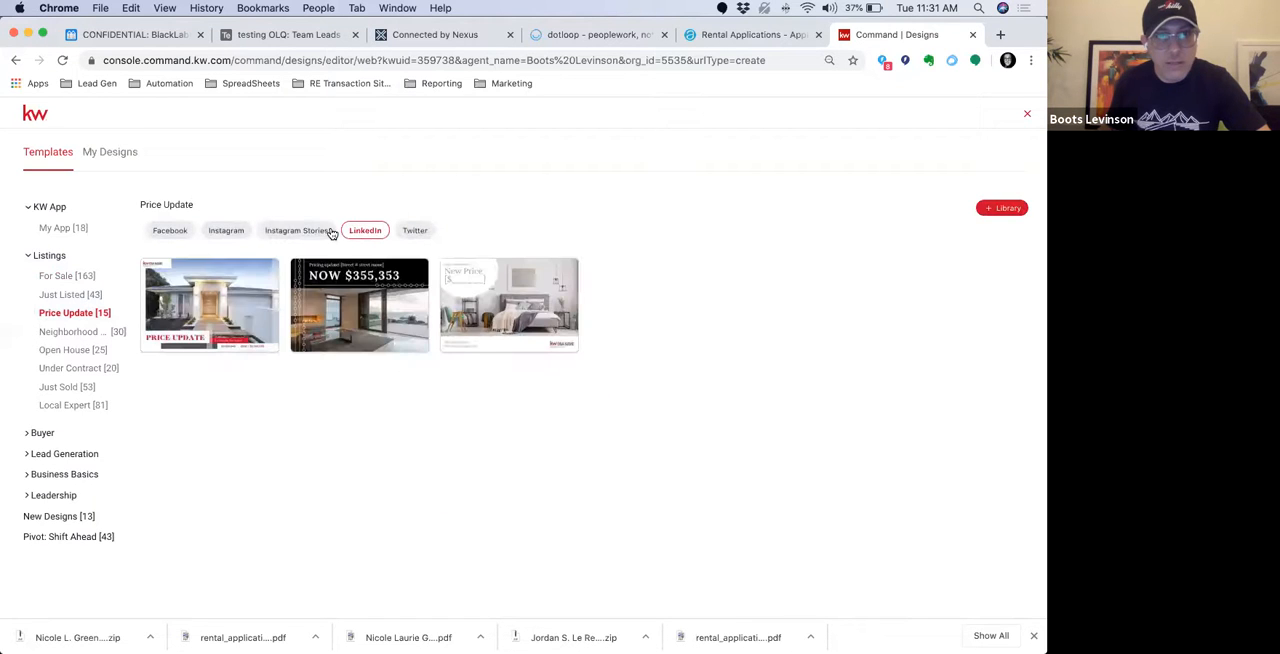
click(232, 232)
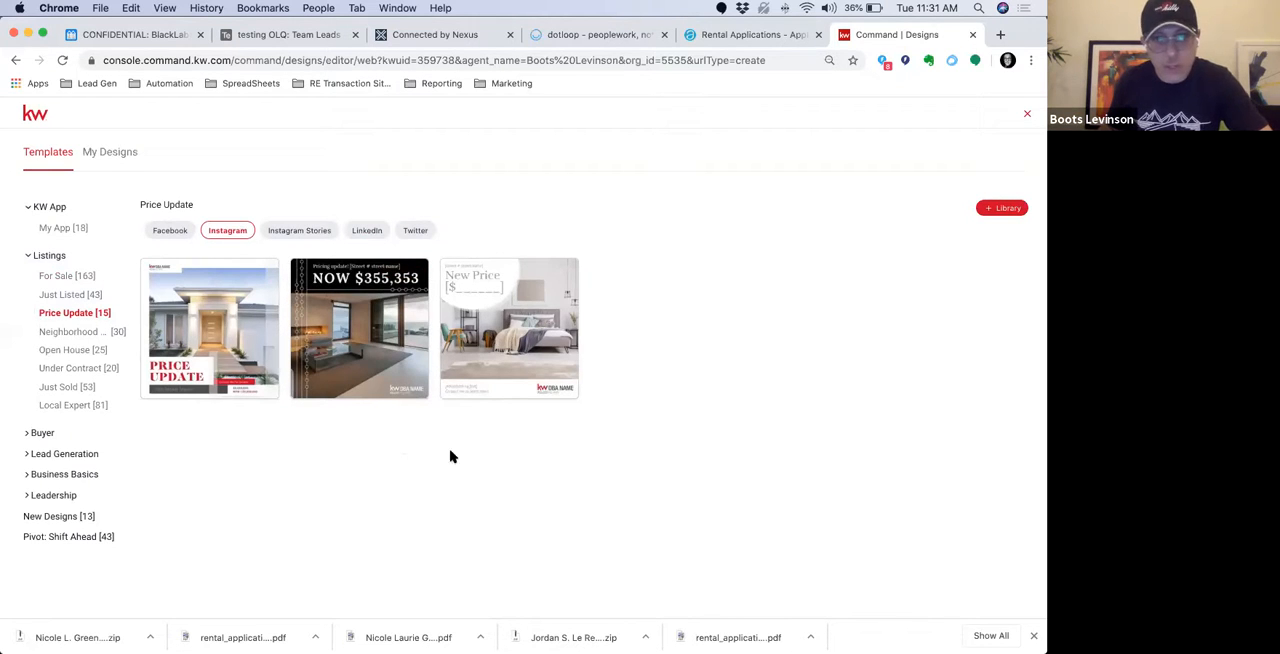
click(183, 234)
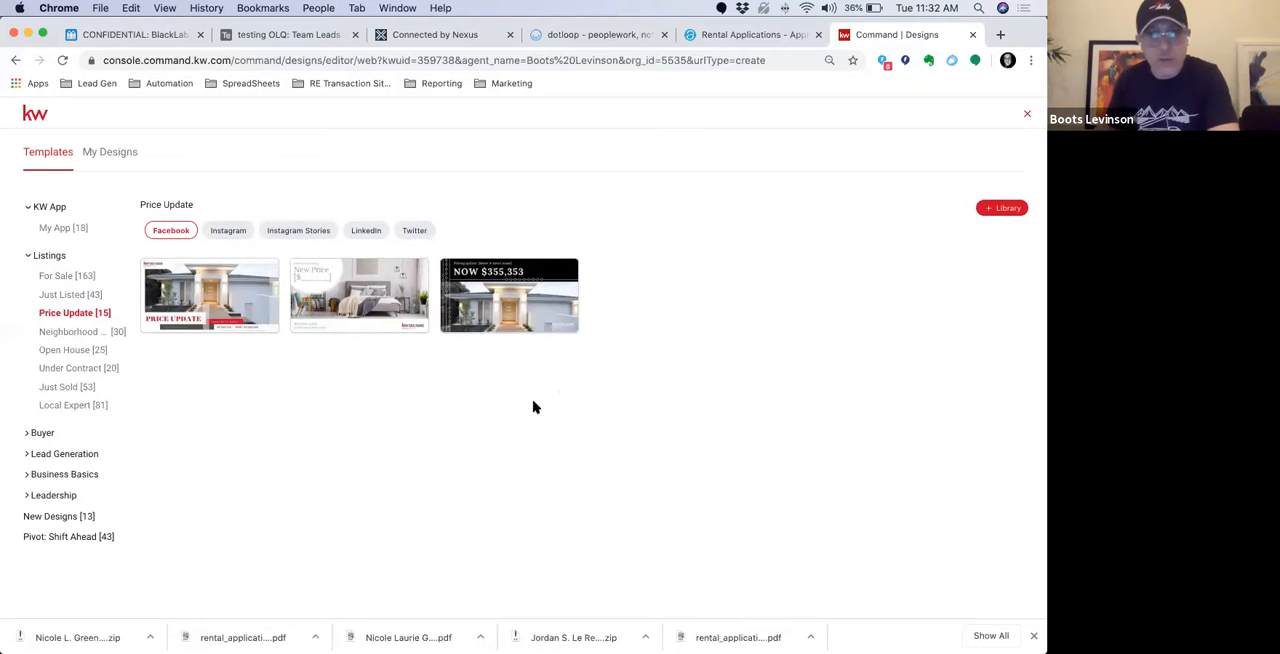
scroll(534, 401, up, 5)
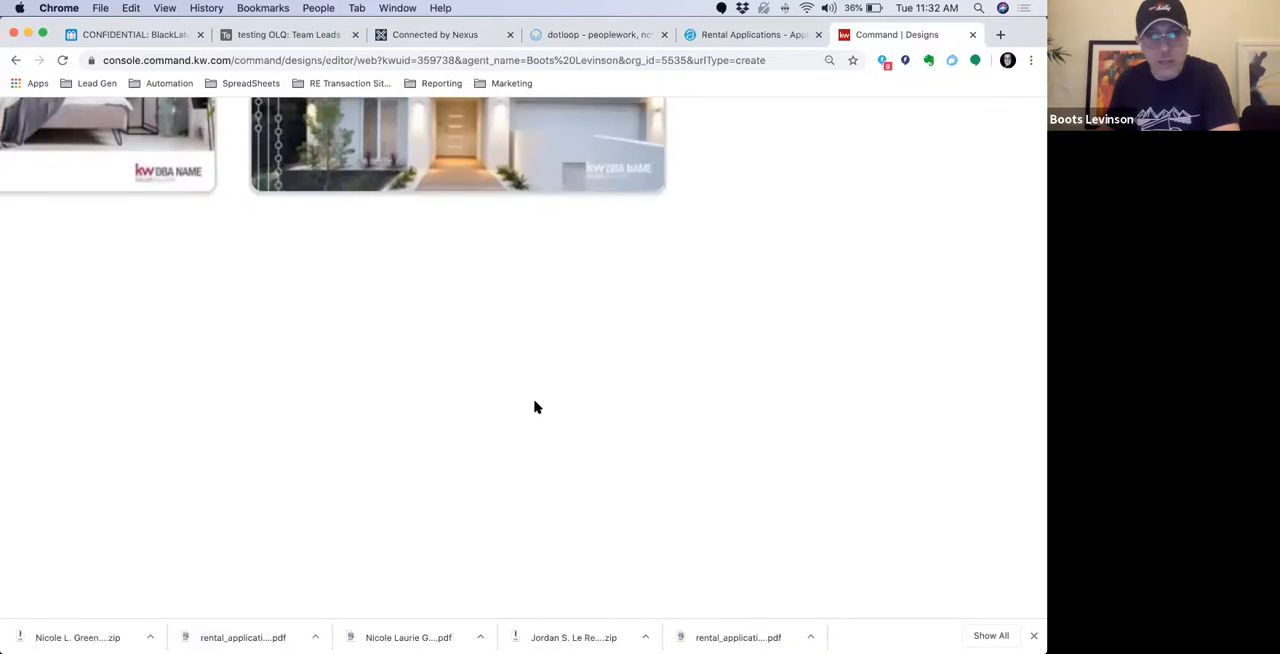
scroll(534, 401, down, 3)
scroll(534, 407, down, 3)
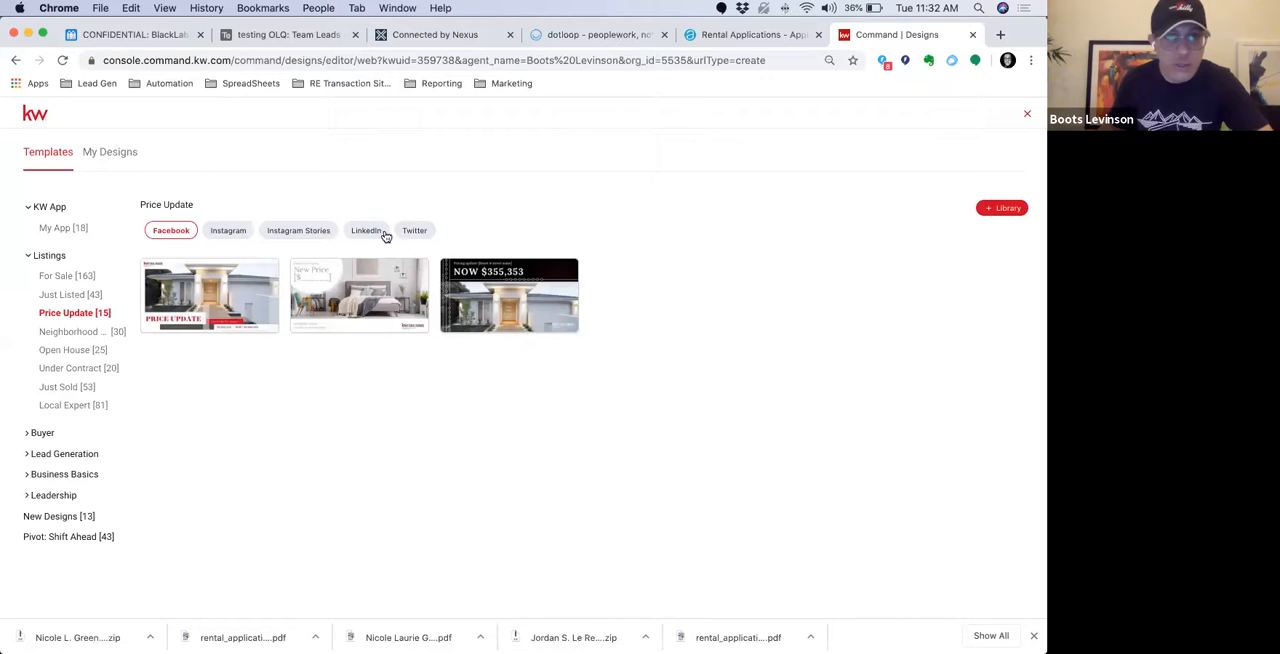
click(238, 232)
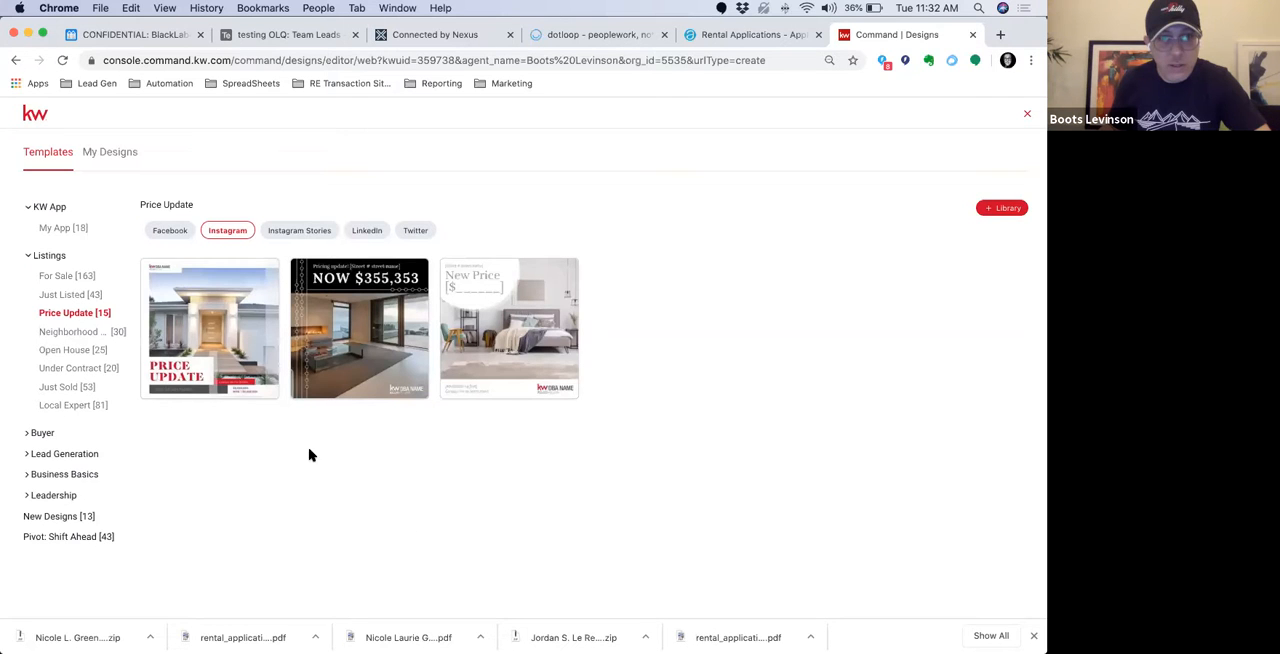
click(254, 274)
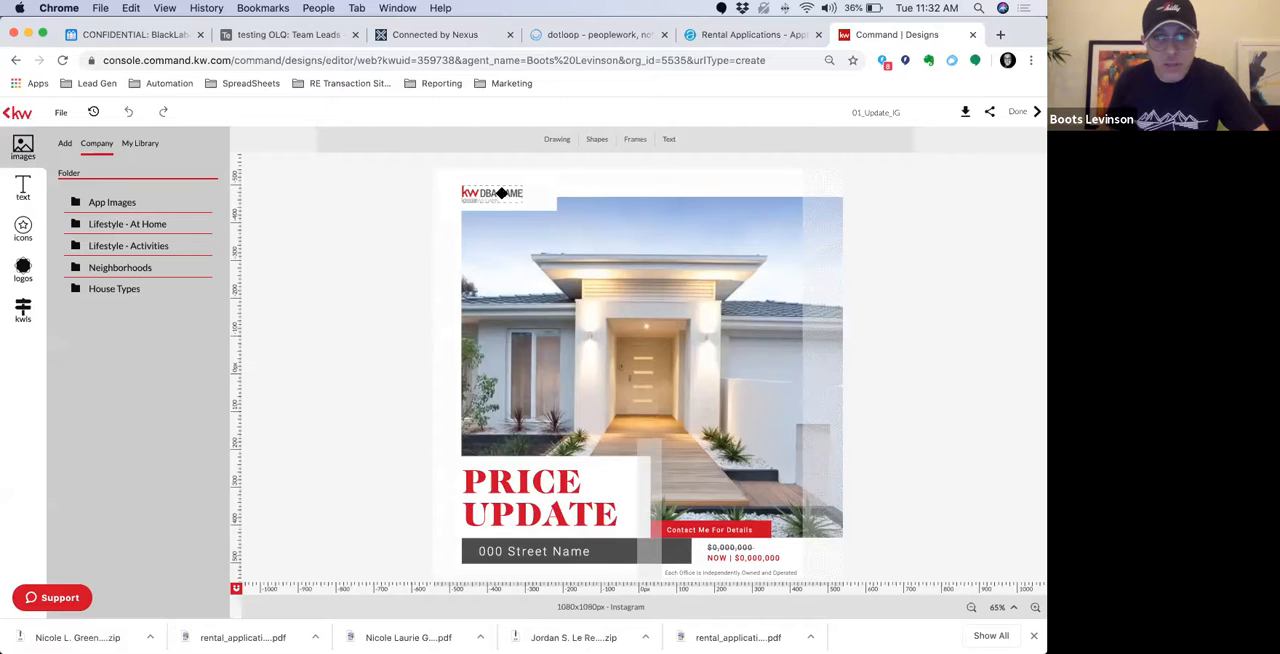
Replace the "kw DBA NAME" placeholder with the transparent KW Philadelphia logo from the personal library, scaled to about 202 px wide in the white corner box
click(501, 193)
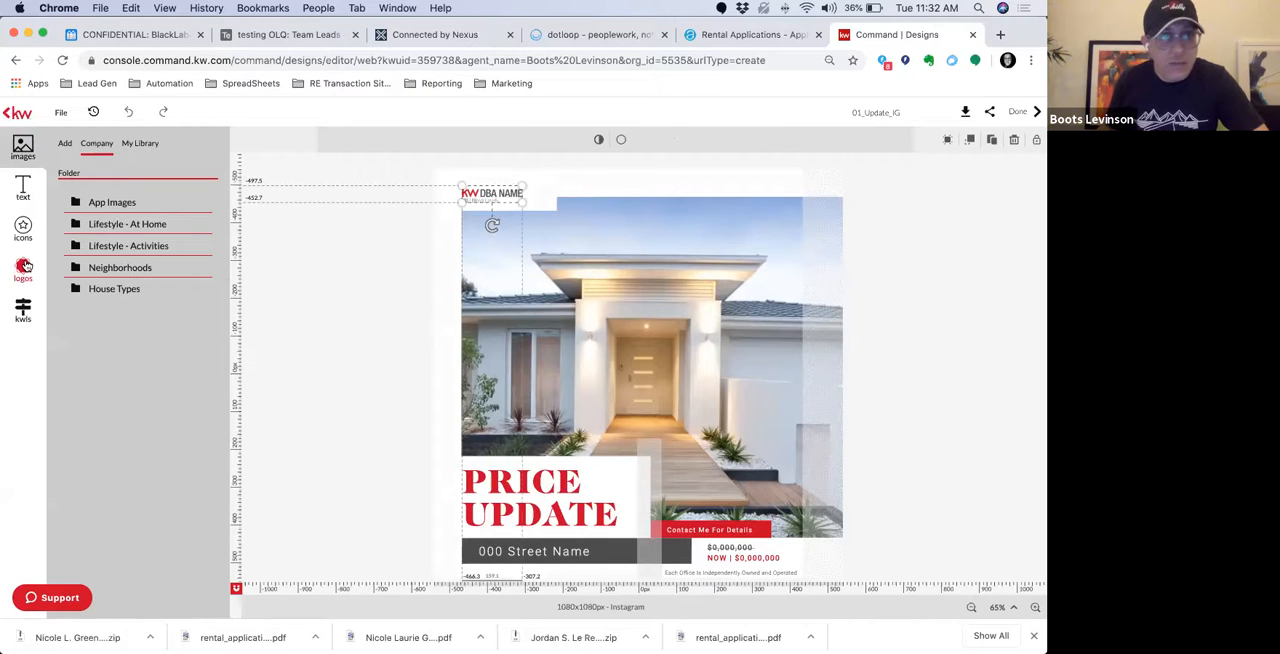
click(23, 268)
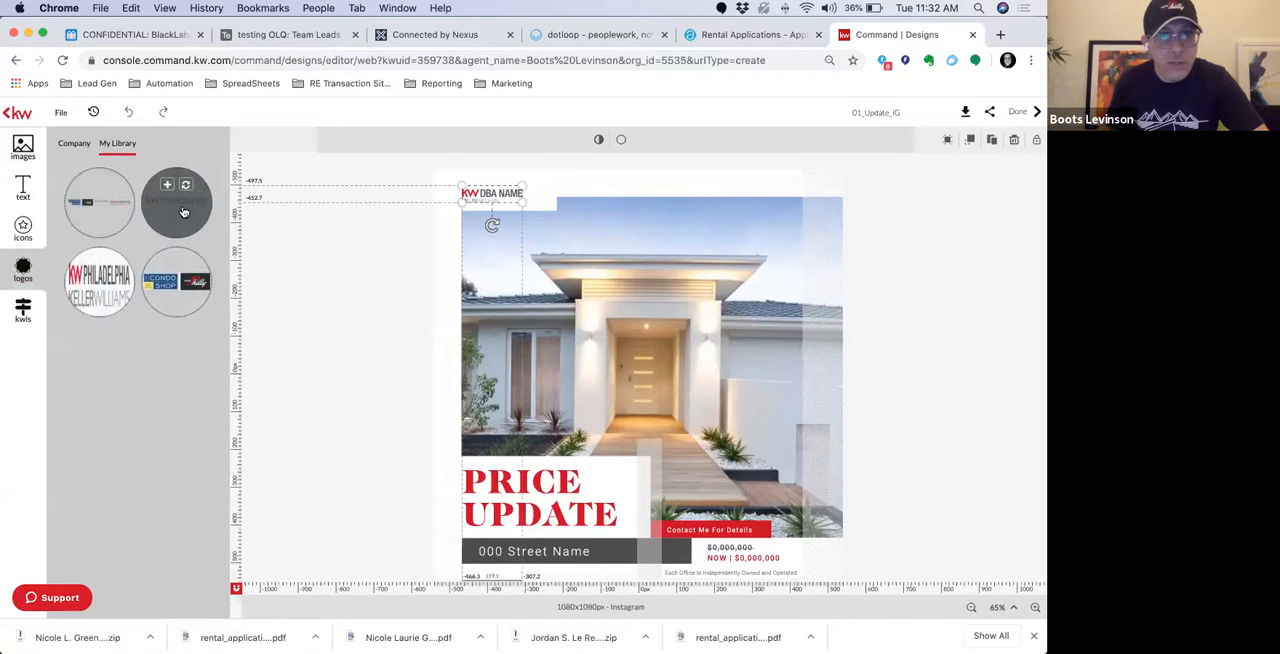
click(183, 212)
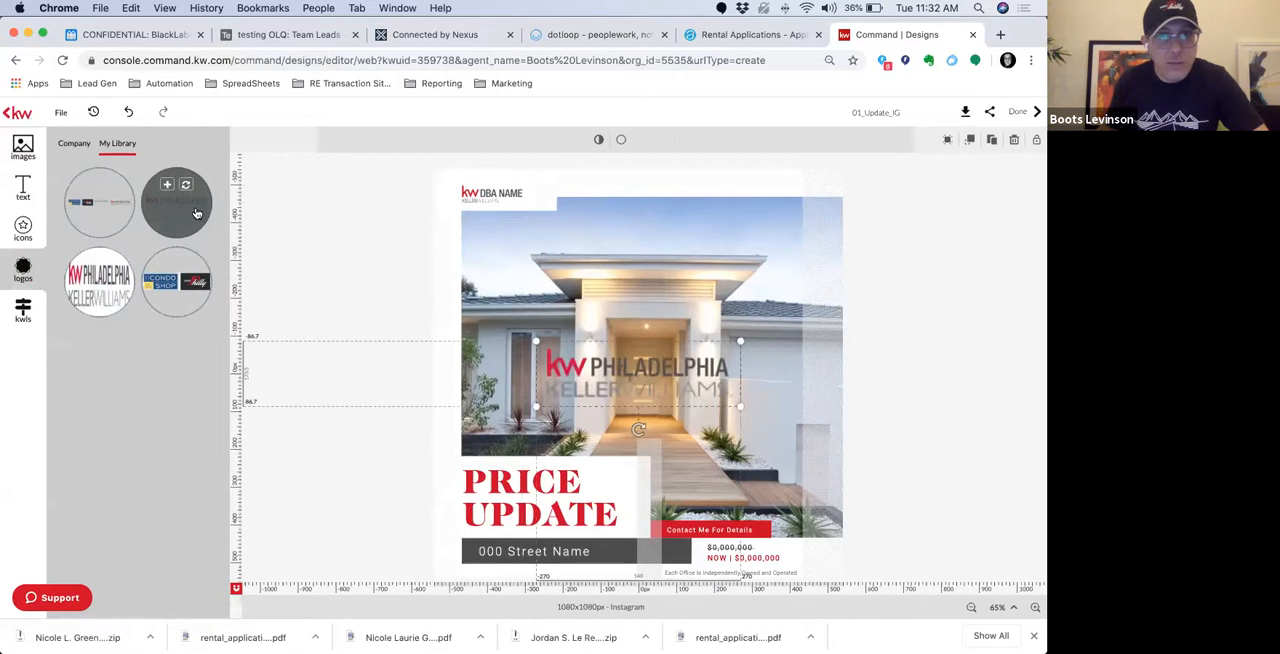
click(497, 190)
key(Delete)
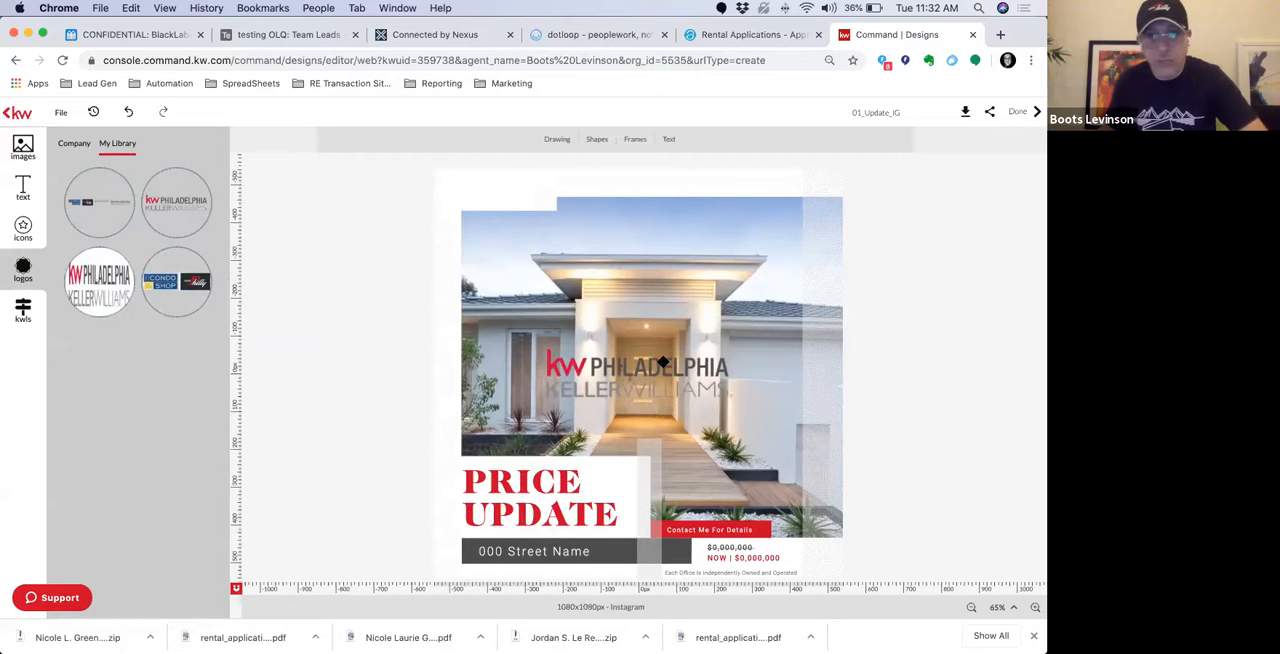
drag(645, 363, 563, 191)
drag(655, 238, 519, 191)
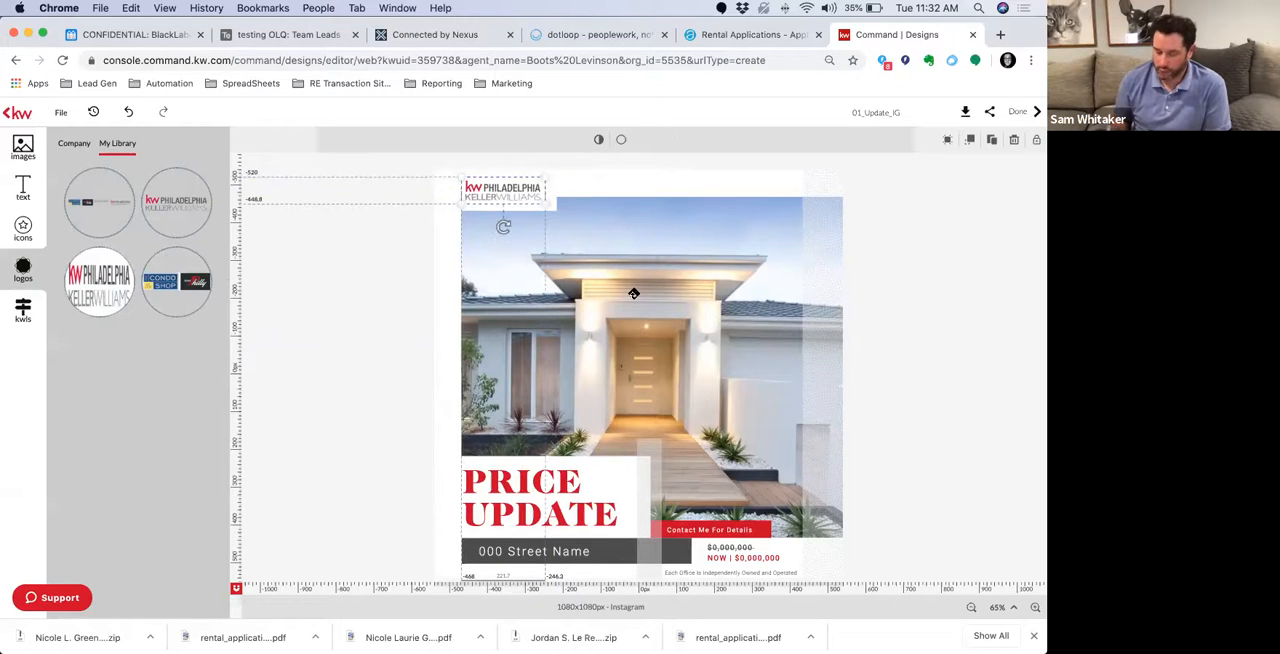
Replace the house photo with the Lifestyle - At Home picture of two women unpacking moving boxes
click(634, 294)
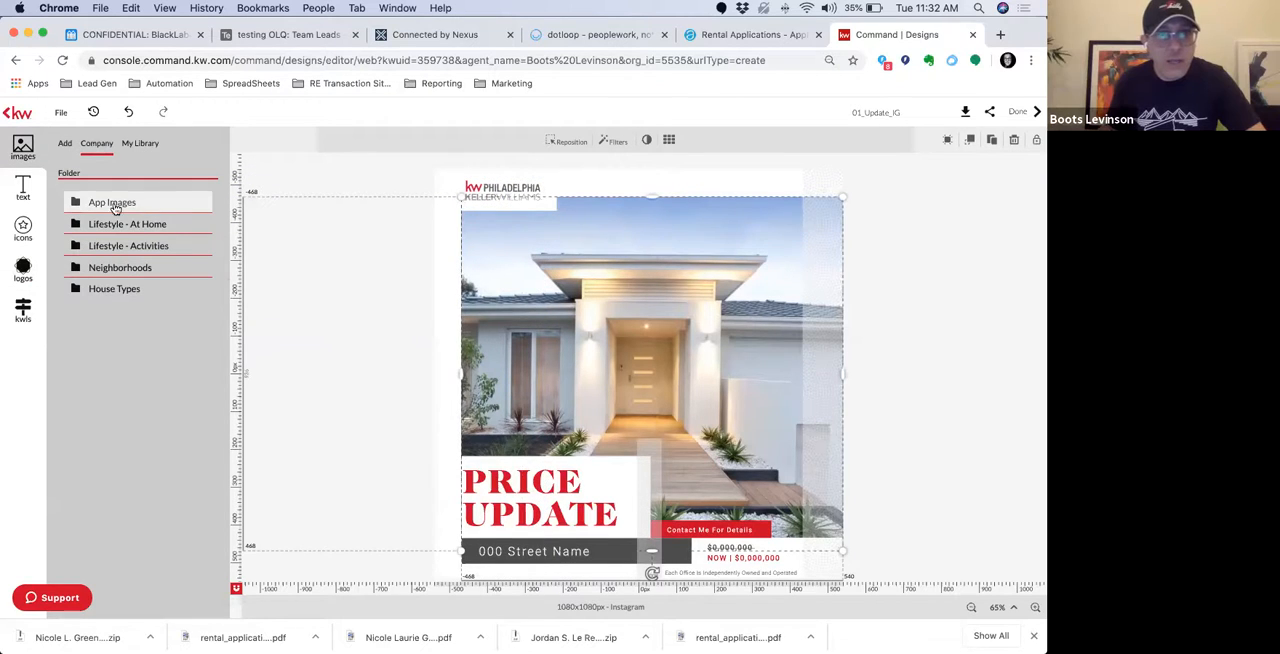
click(108, 224)
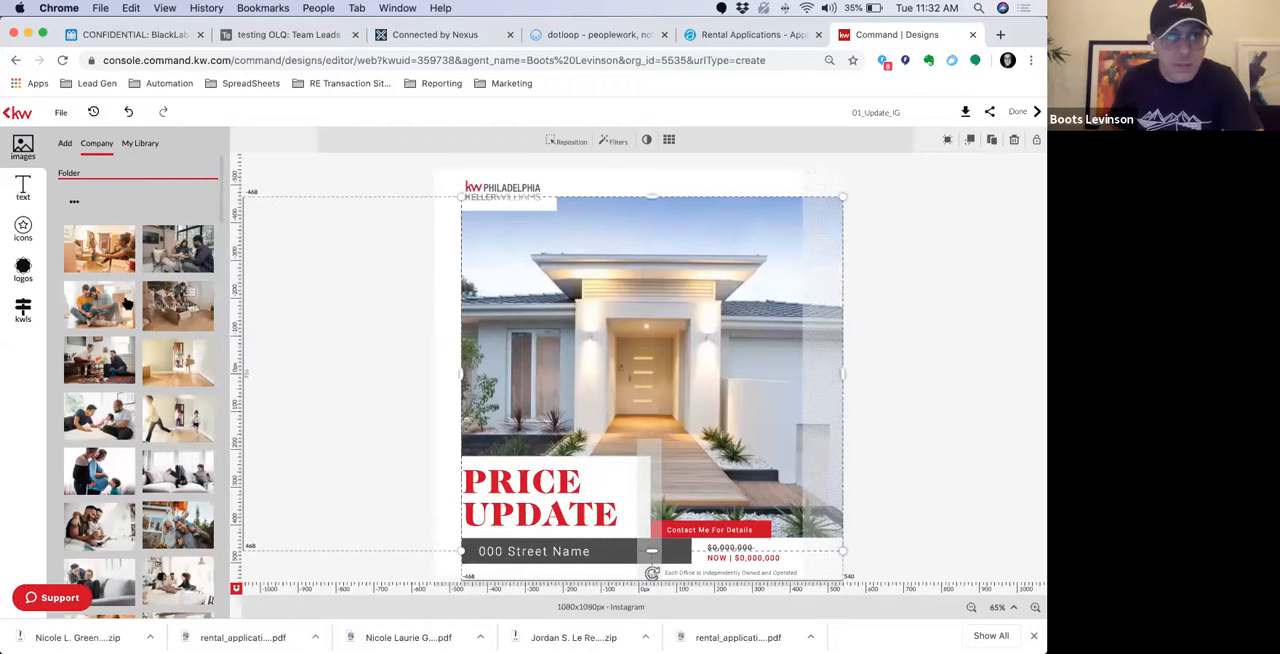
drag(108, 263, 638, 411)
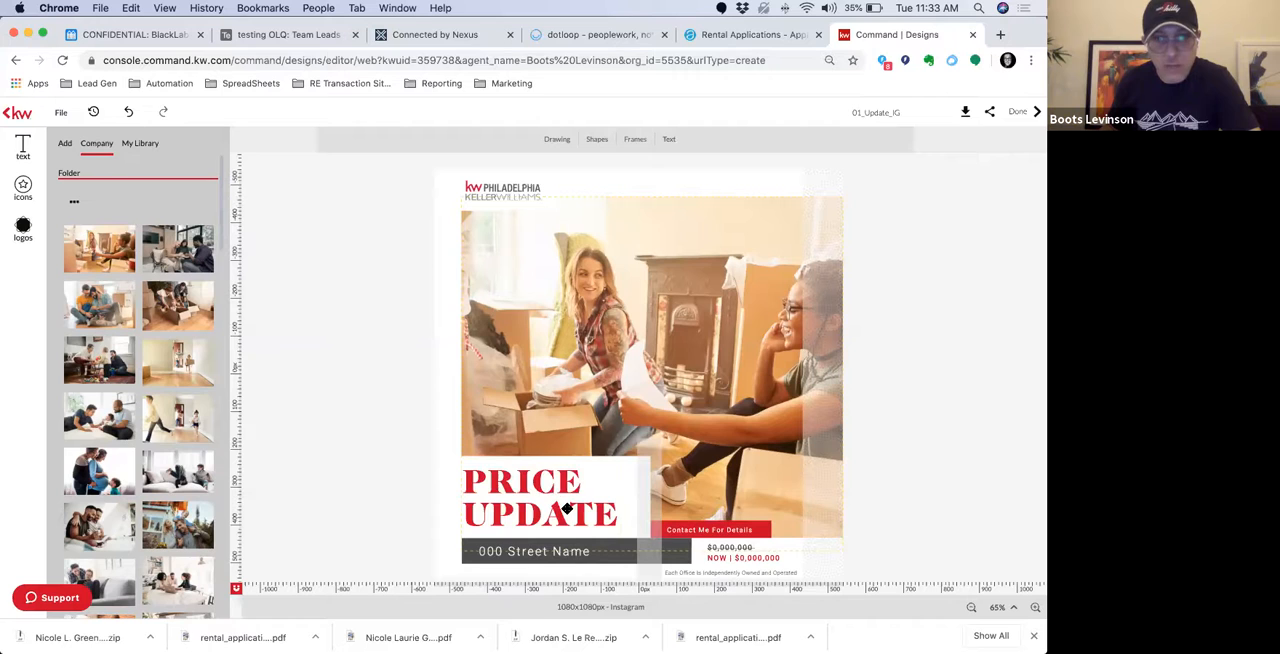
Replace the "000 Street Name" text with "Wouldn't you like to know why they are happy?"
click(549, 549)
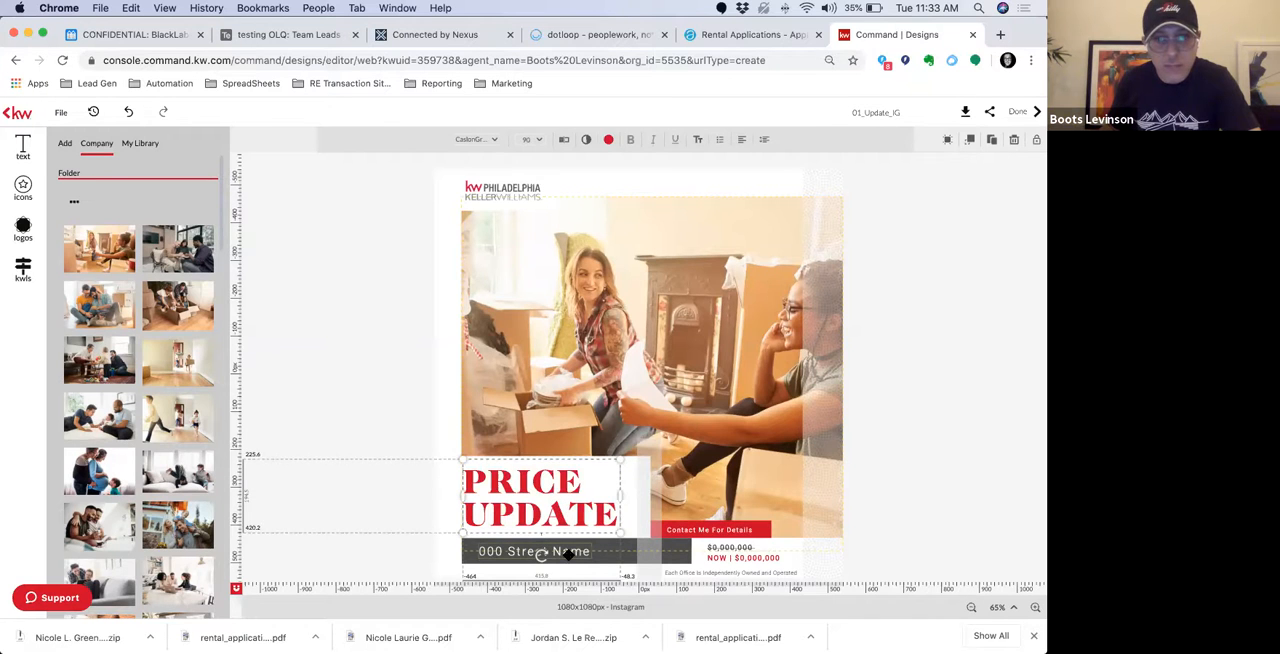
click(567, 553)
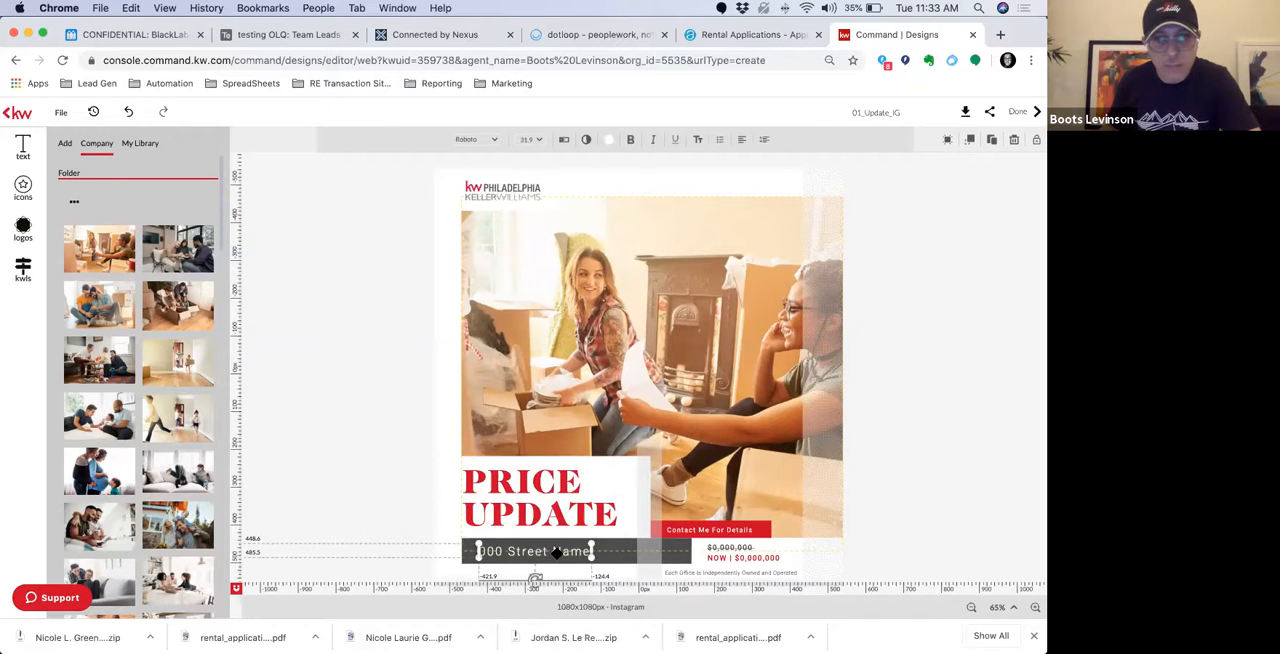
click(564, 142)
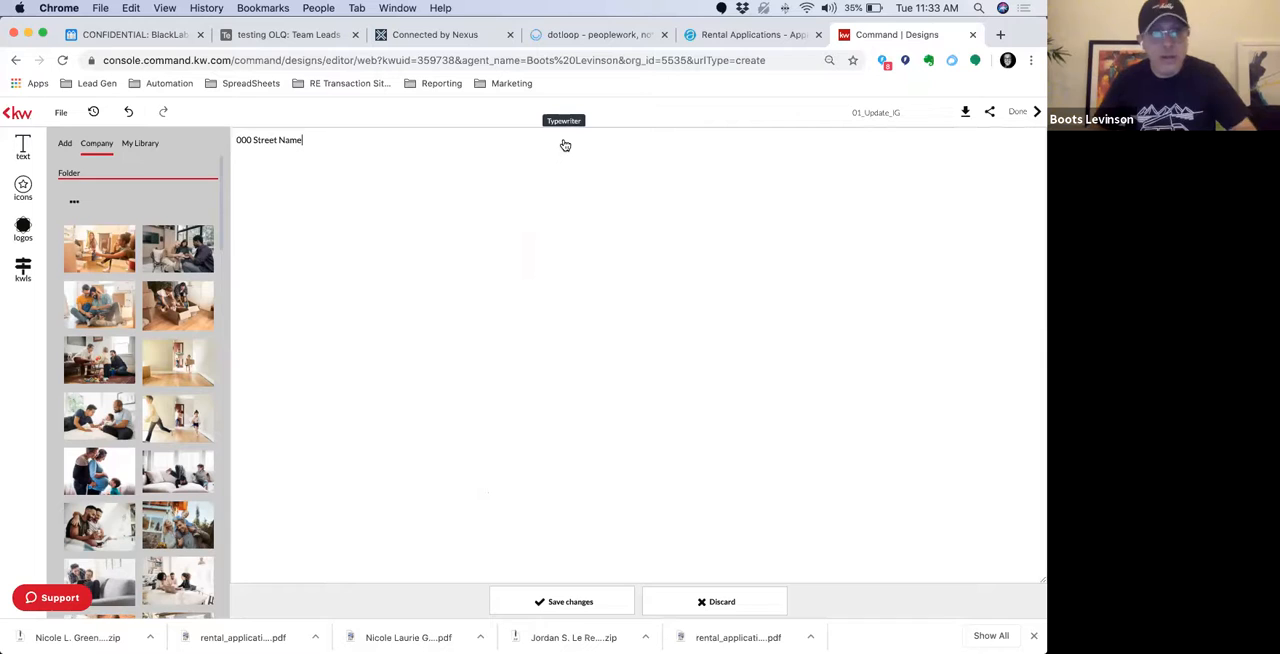
key(super+a)
text(Wouldn)
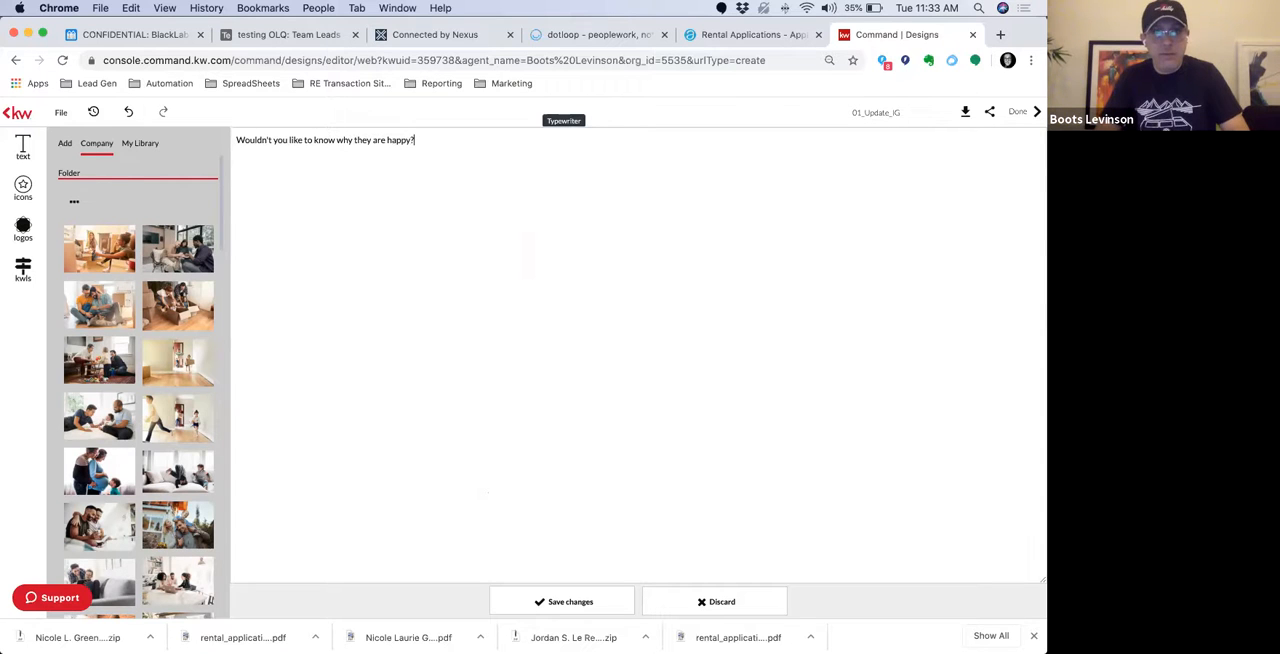
click(528, 606)
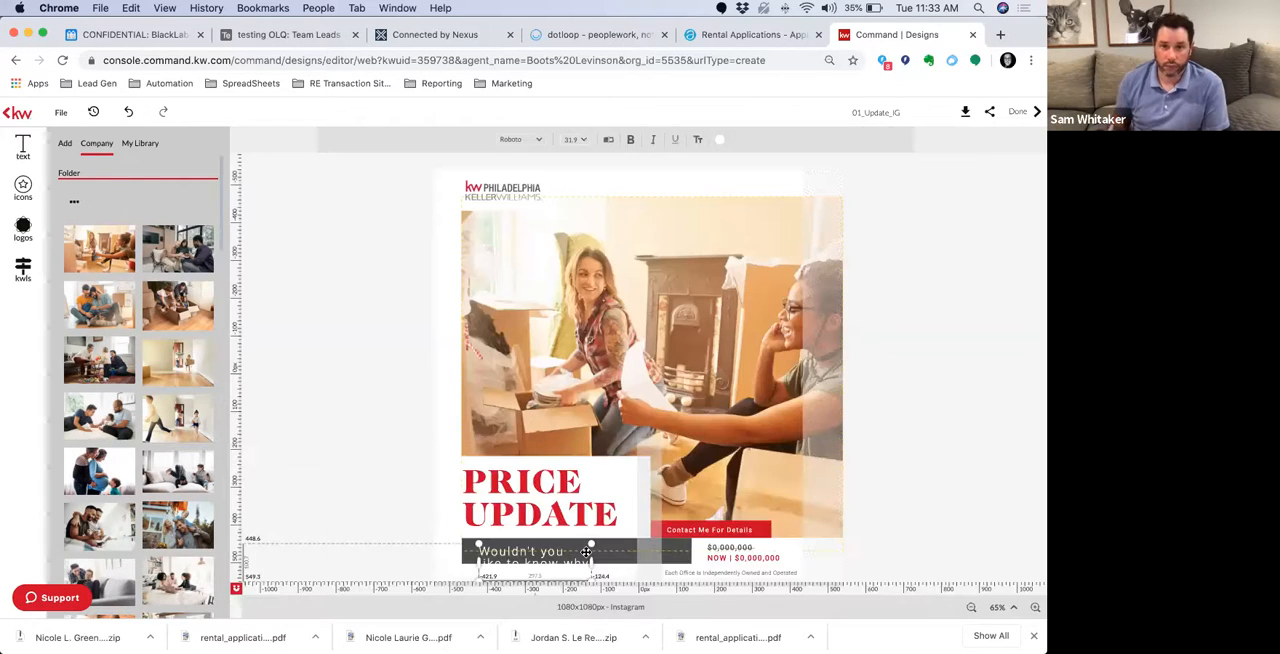
Widen the happiness question's text box in both directions to about 497 px along the dark bar
drag(658, 535, 597, 542)
click(552, 557)
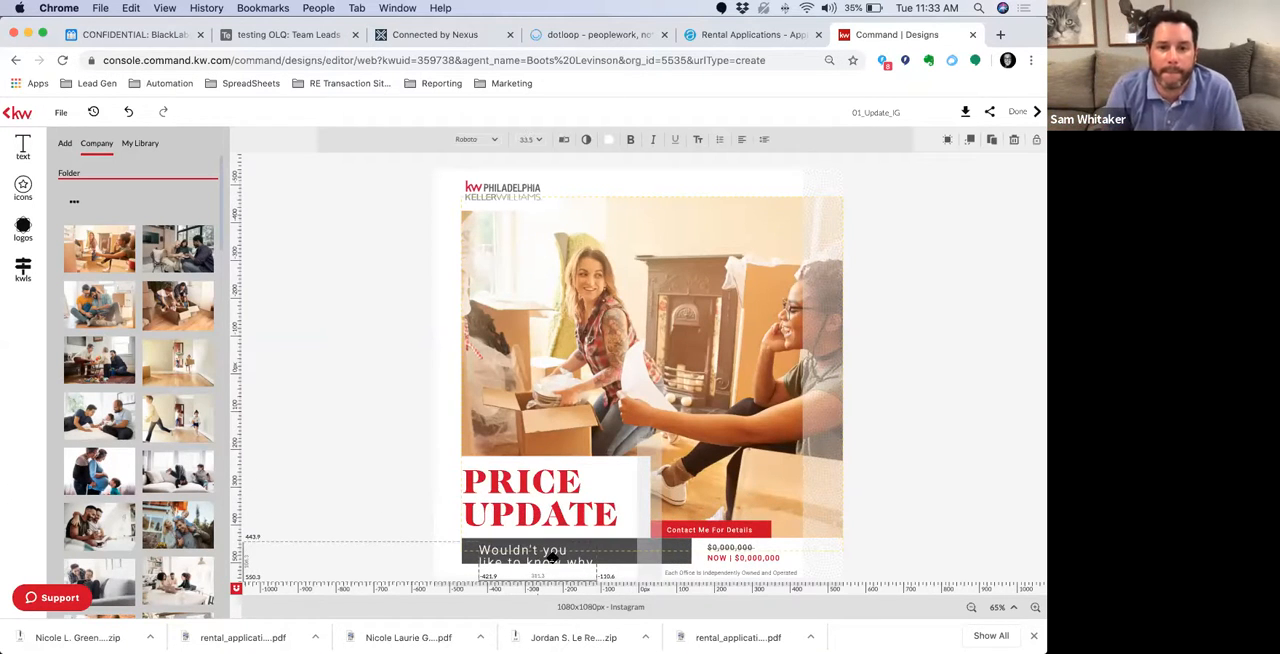
key(super+minus)
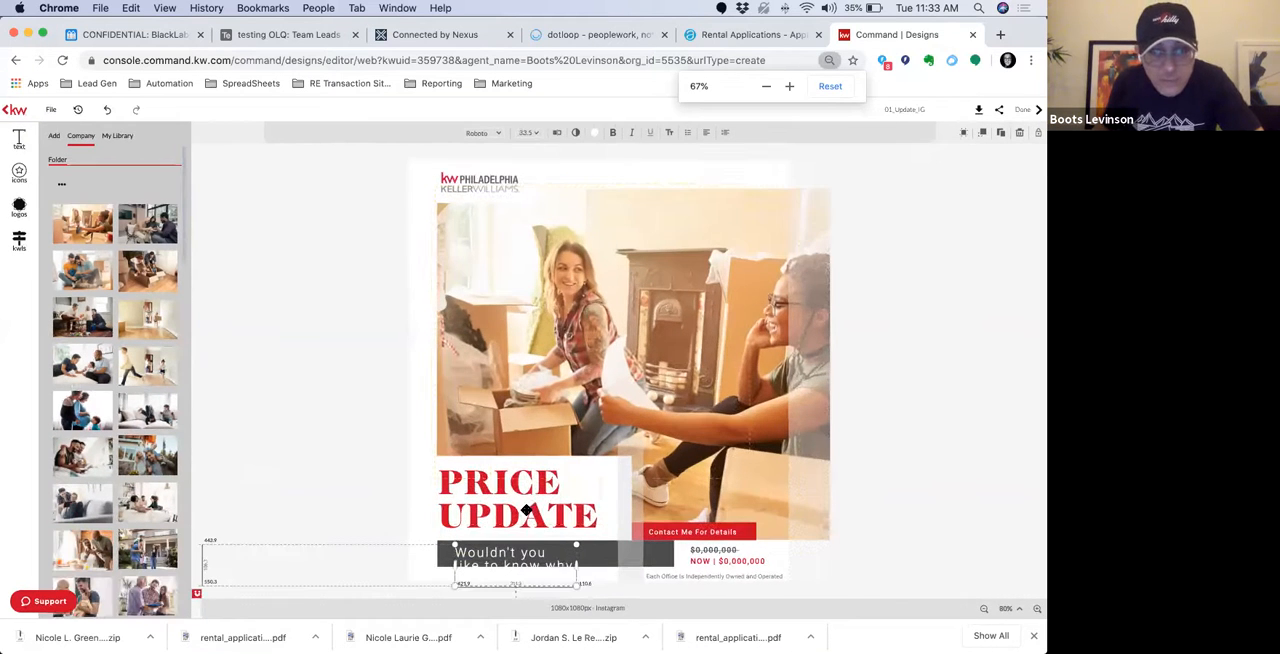
drag(576, 557, 637, 557)
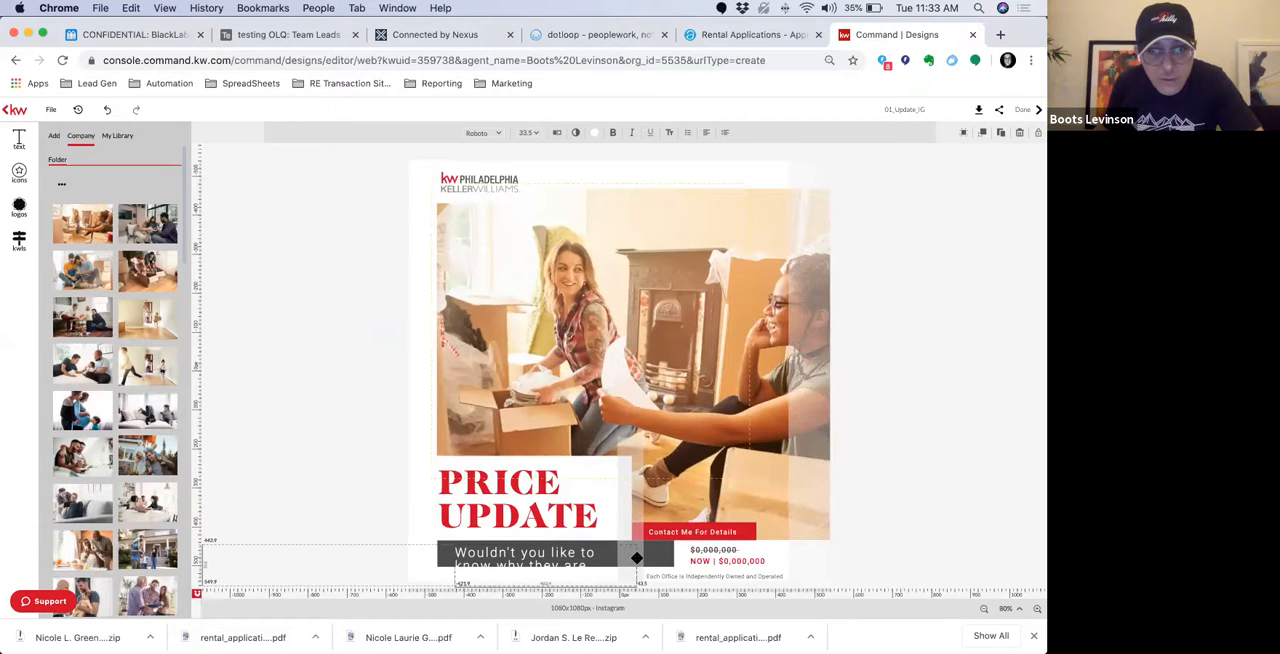
drag(454, 564, 441, 564)
Set the whole question text to 14 pt and move it down to the vertical middle of the dark bar
double_click(476, 557)
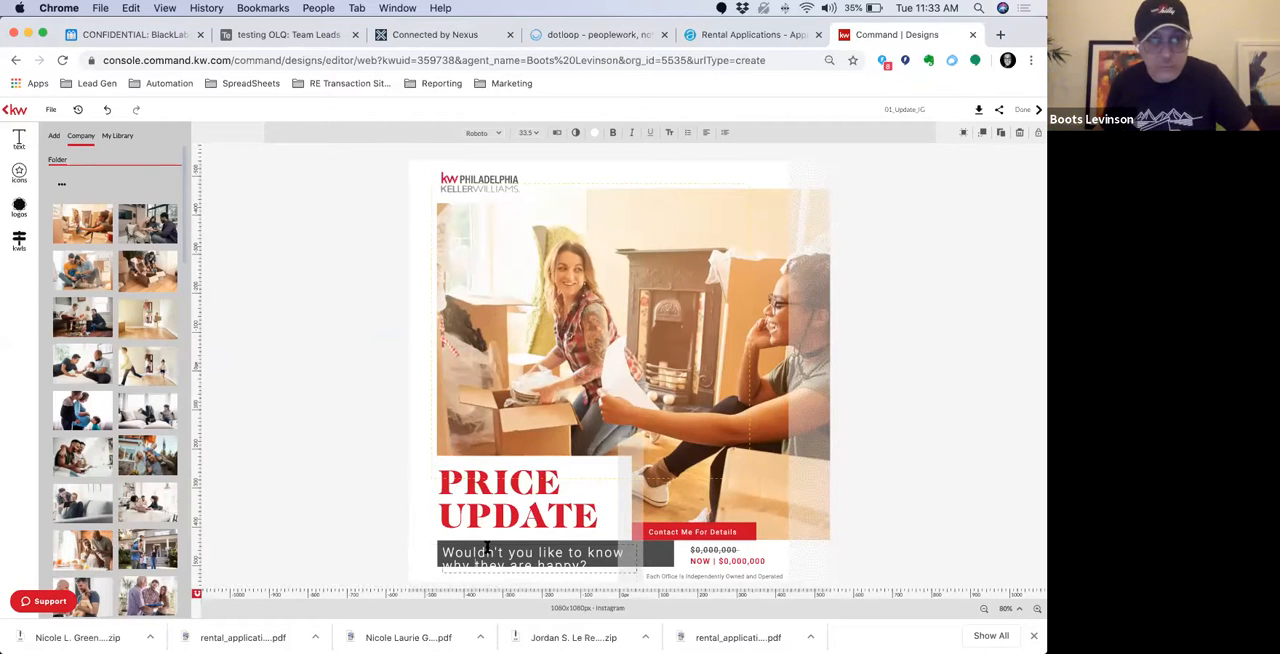
key(super+a)
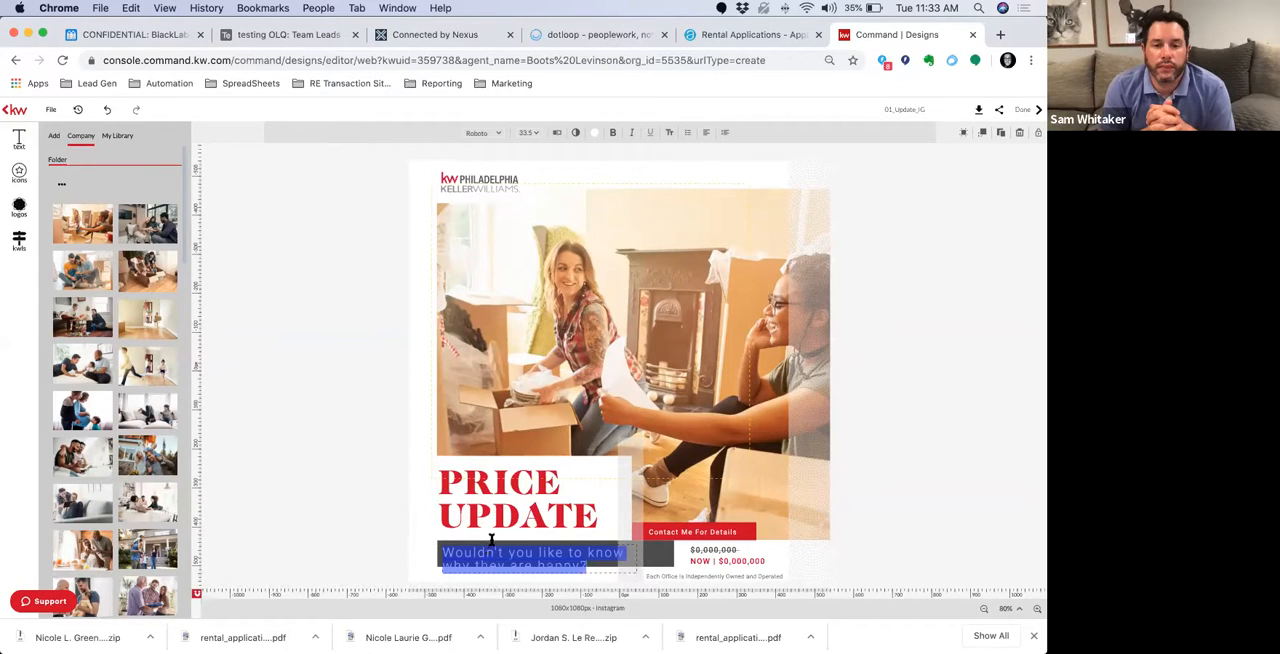
click(536, 134)
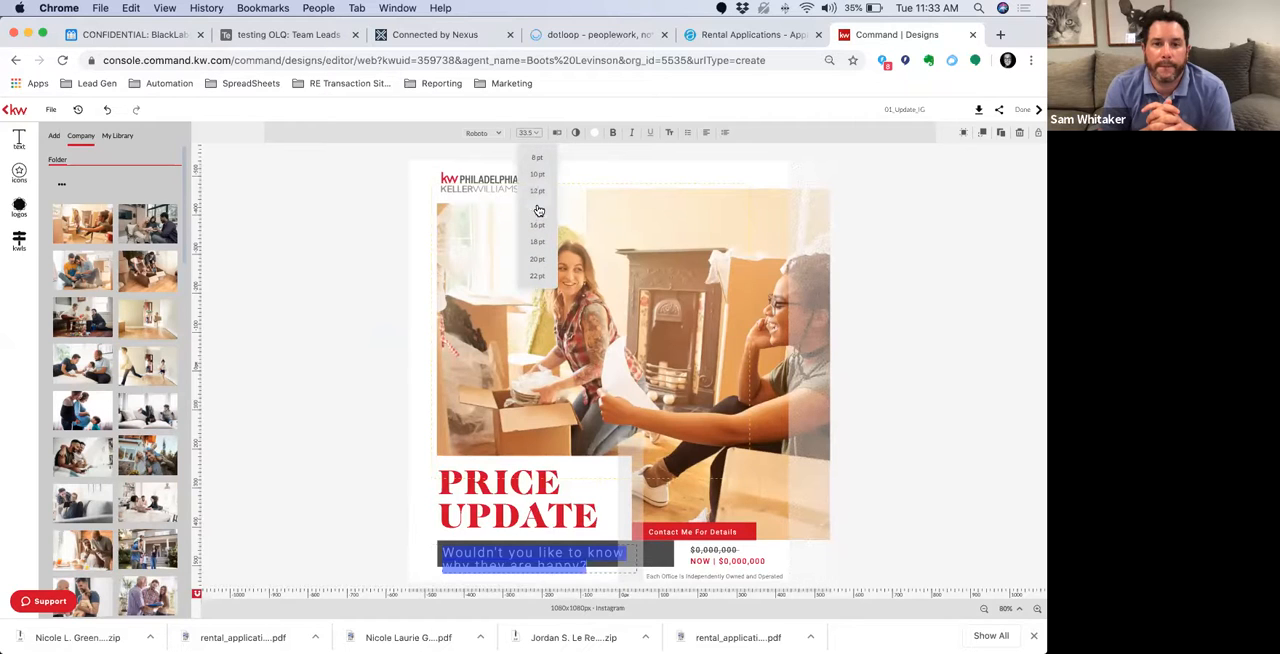
click(538, 210)
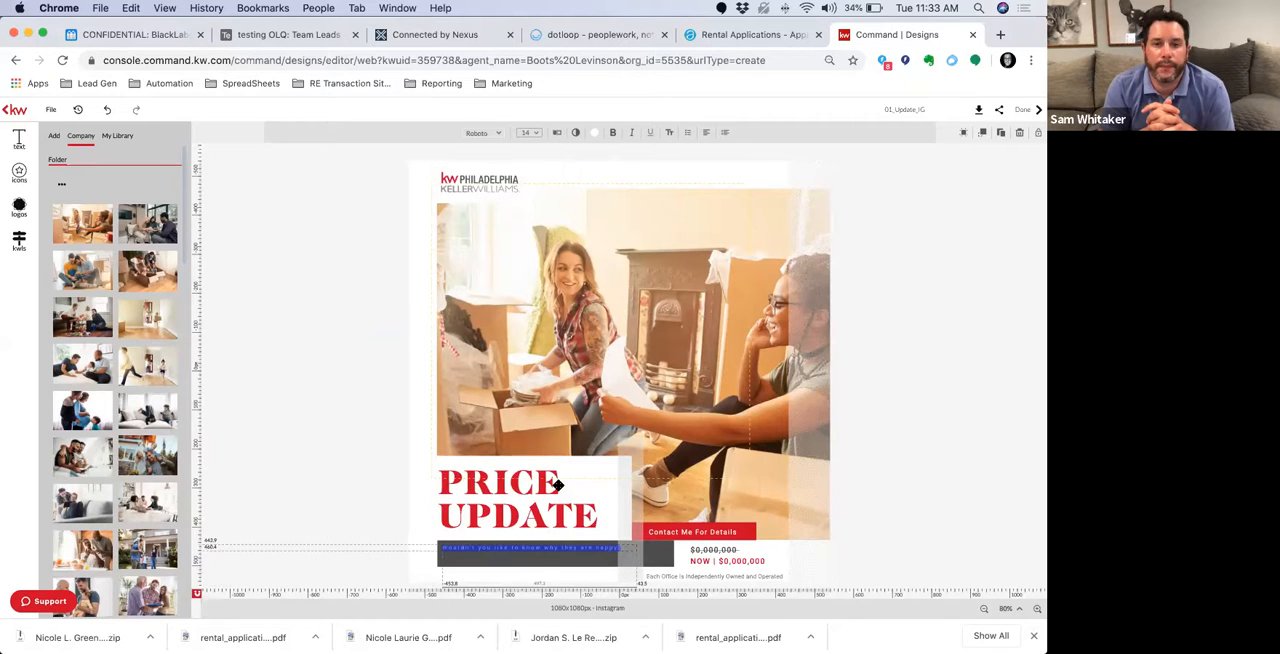
click(552, 549)
click(576, 553)
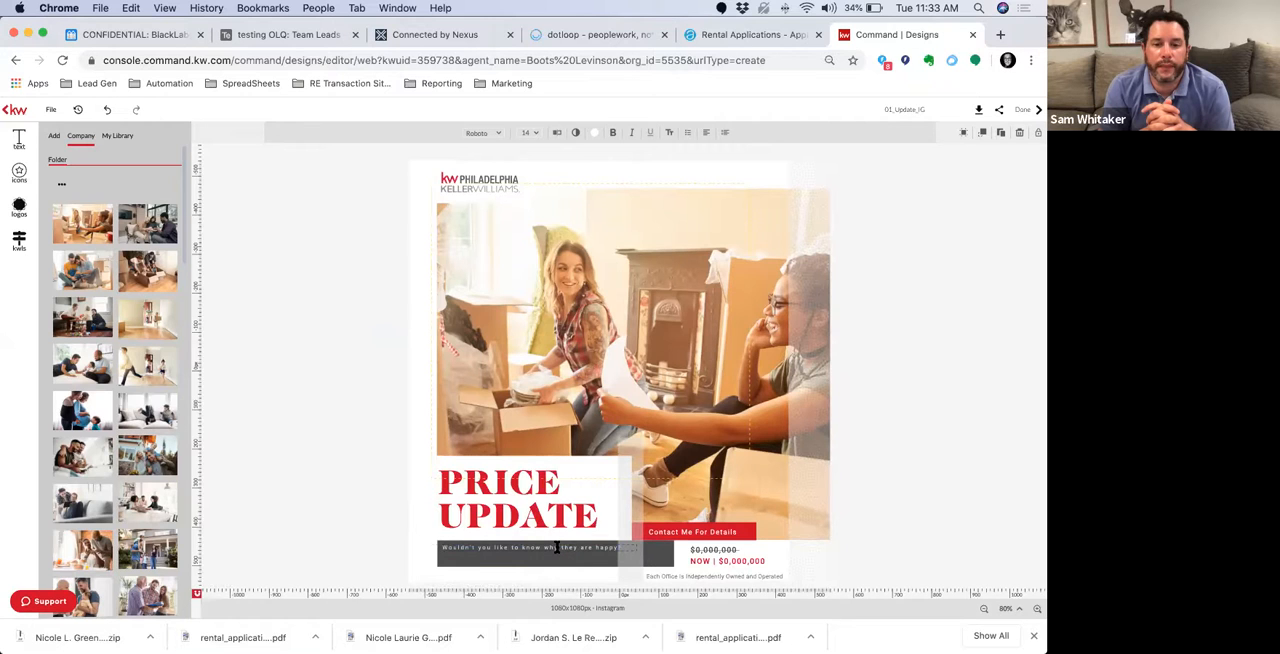
key(Down)
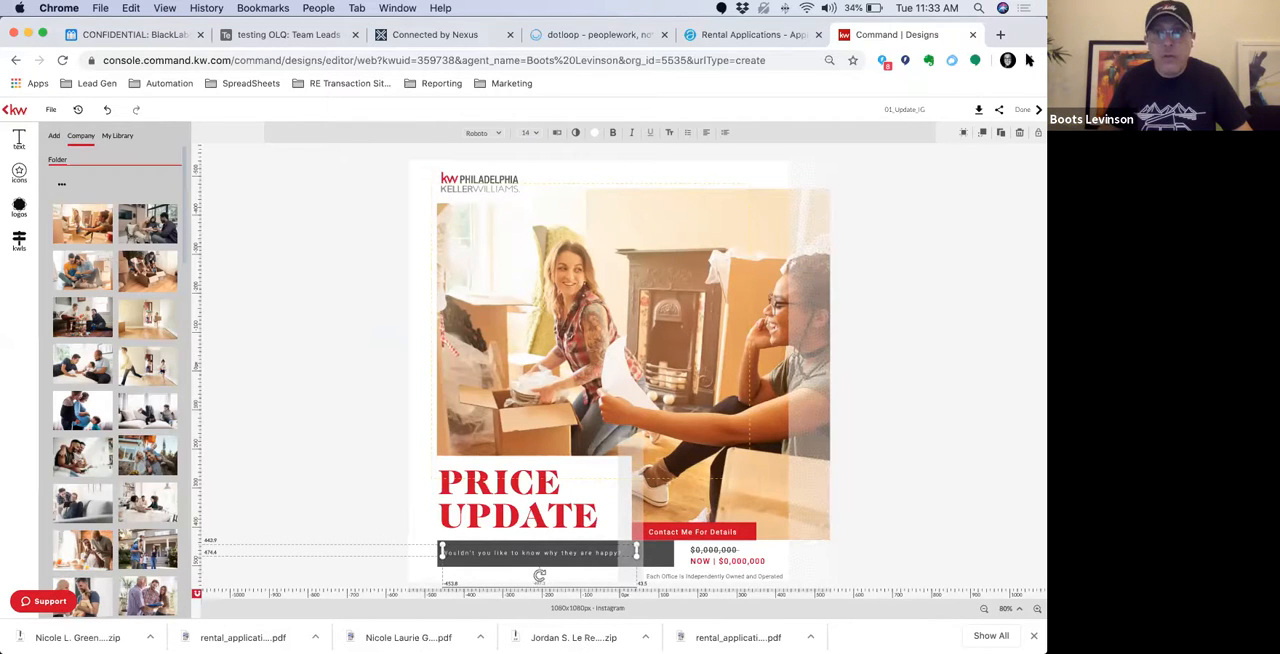
Download the finished design as a JPEG at quality 100 and clear the browser's list of older downloads
click(980, 112)
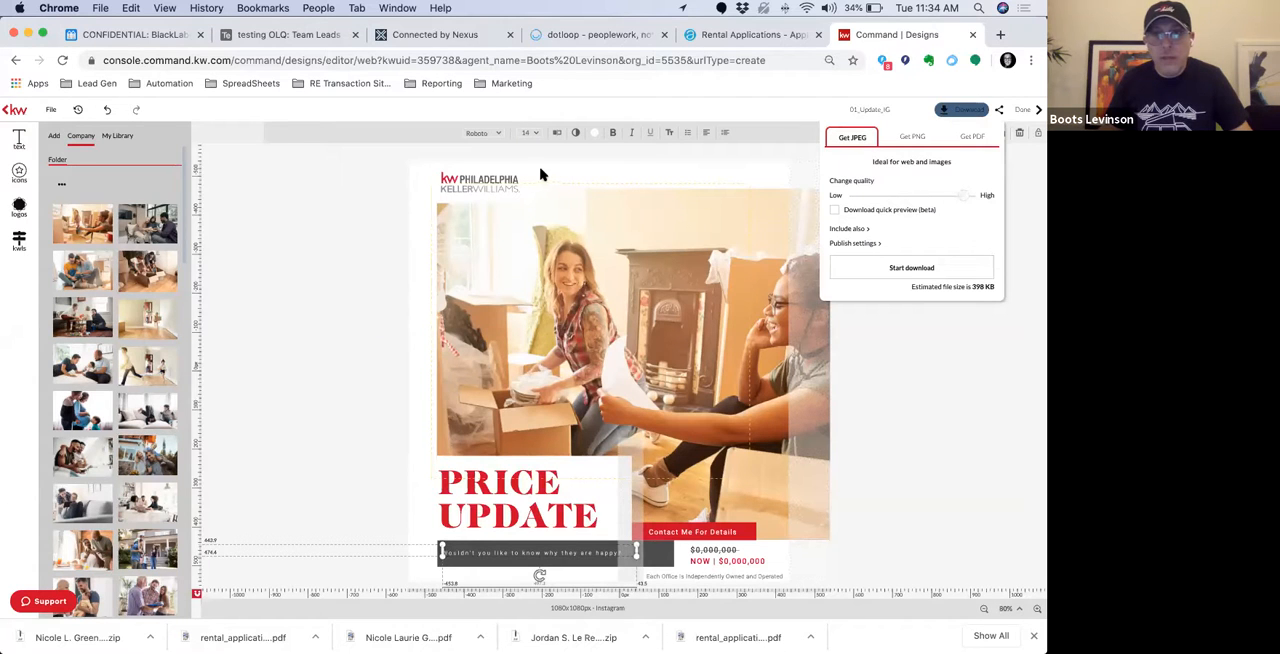
drag(961, 202, 977, 195)
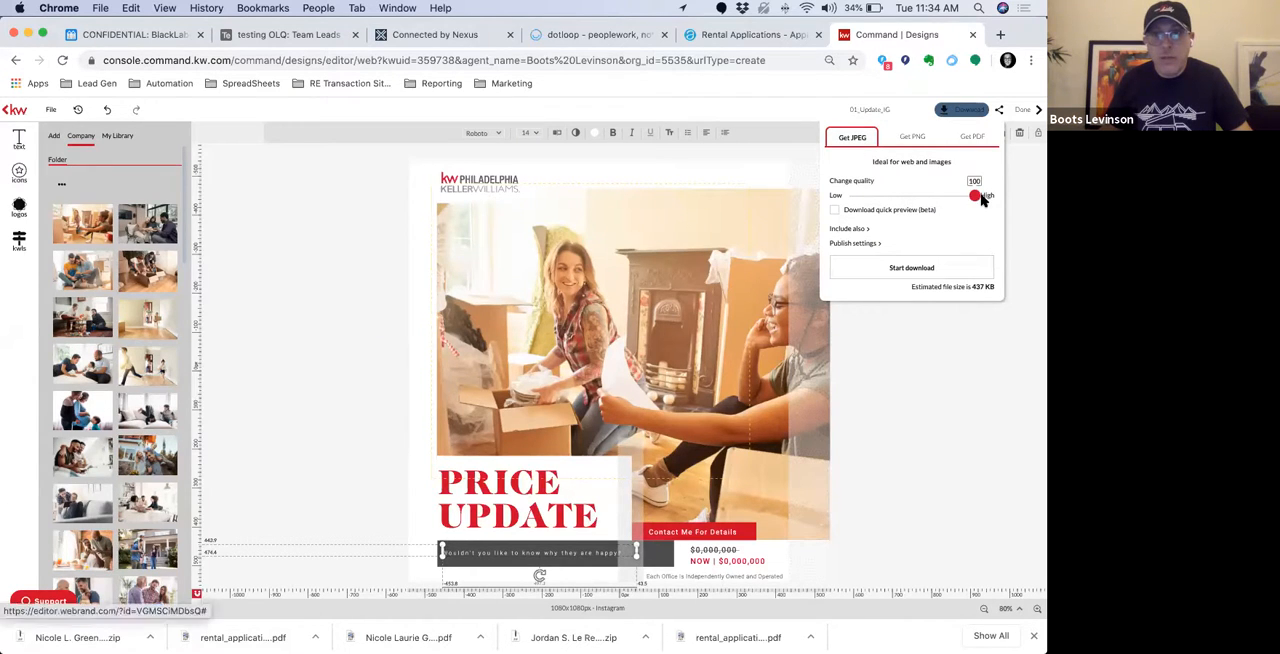
click(910, 272)
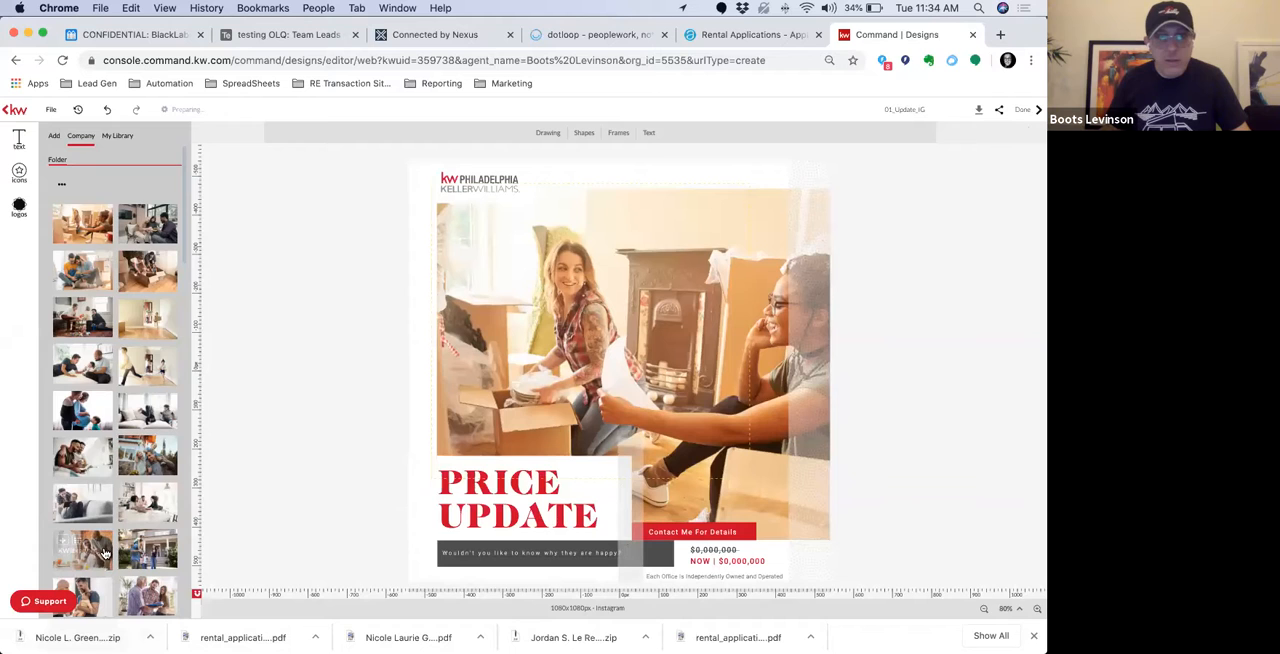
click(1033, 636)
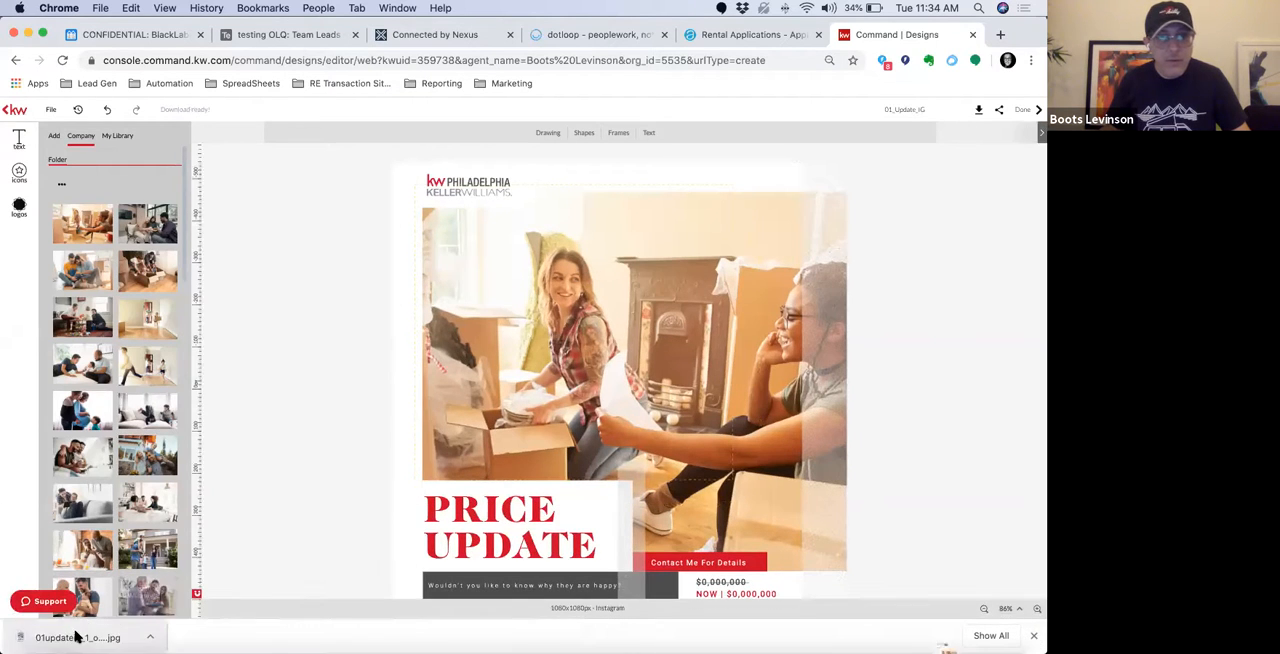
Open the downloaded 01updateig_1_original.jpg in Preview to check the exported design, and return to the browser
mouse_move(952, 625)
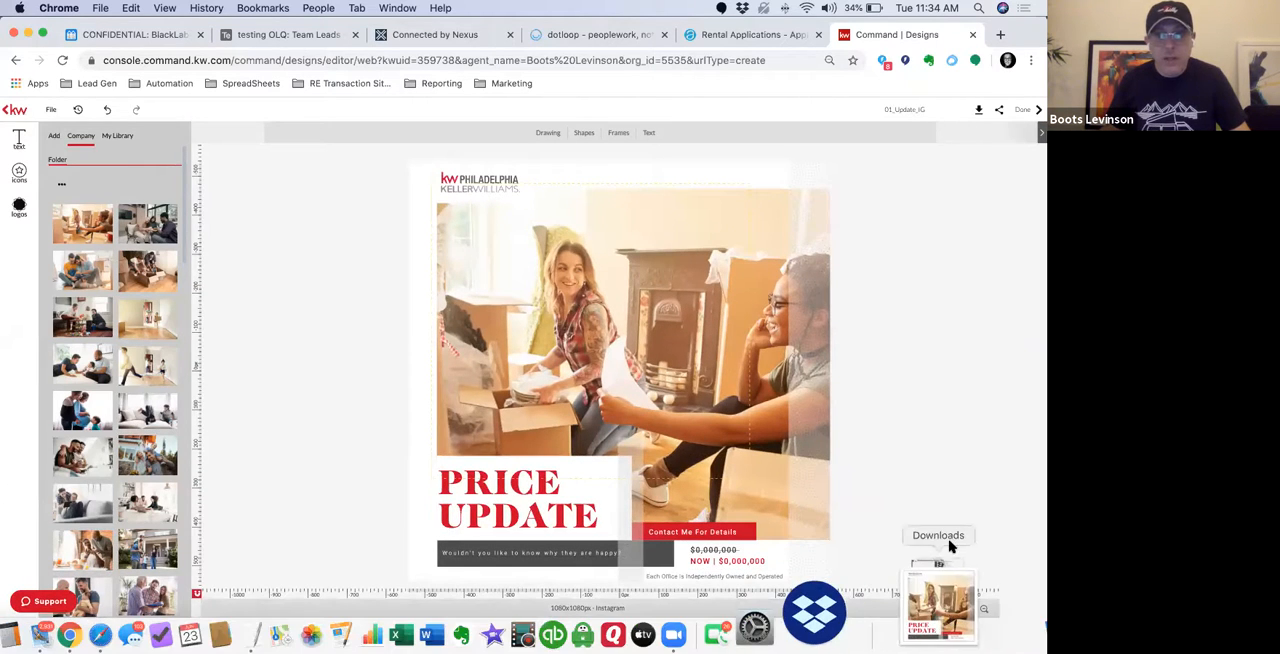
click(945, 600)
click(968, 526)
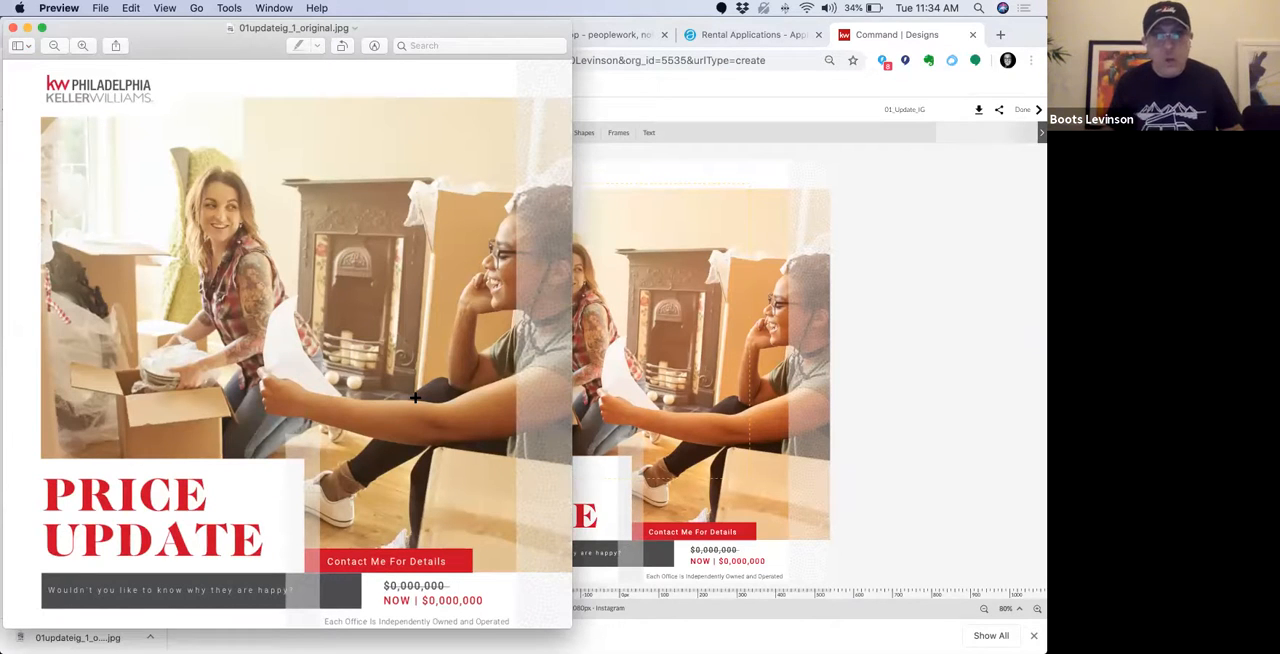
click(920, 289)
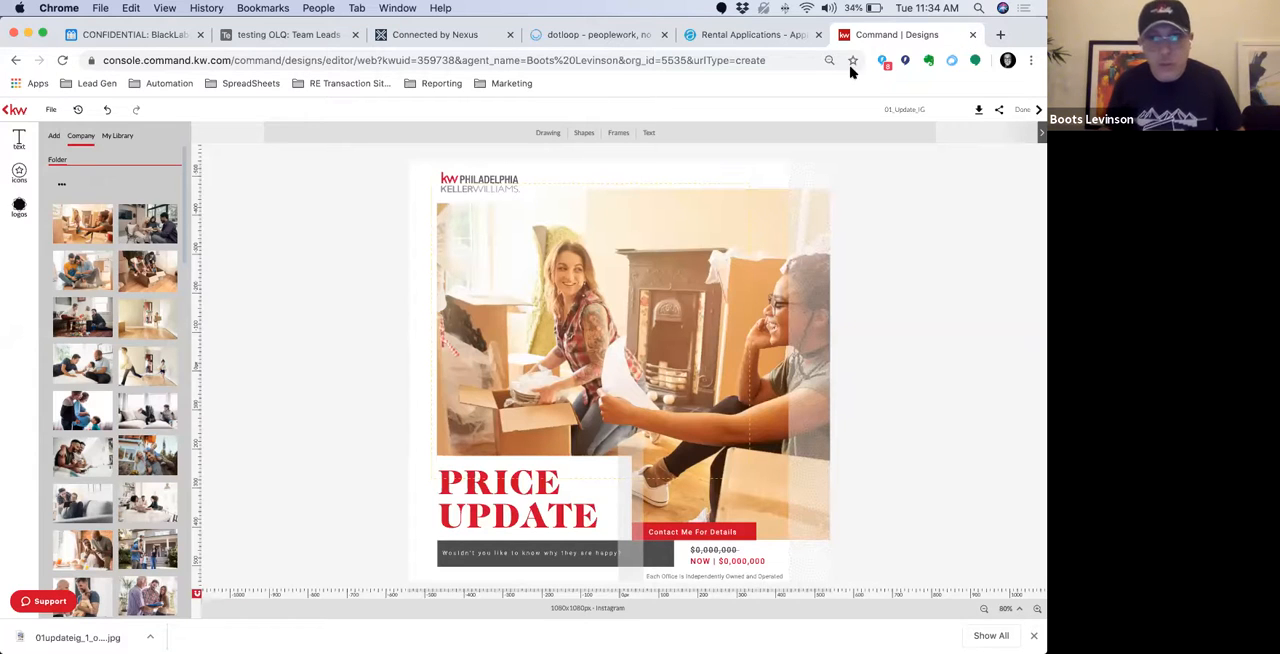
Open the bookmarked Bright MLS site in a new browser tab and sign in to its dashboard
click(1000, 35)
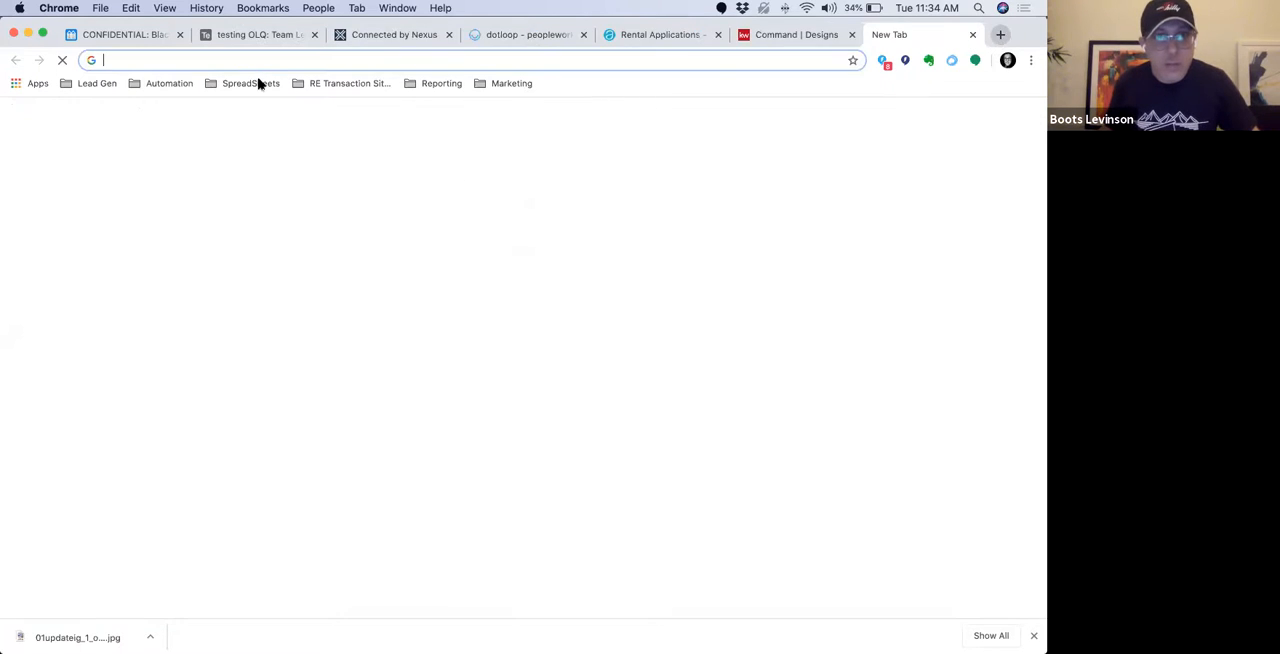
click(328, 84)
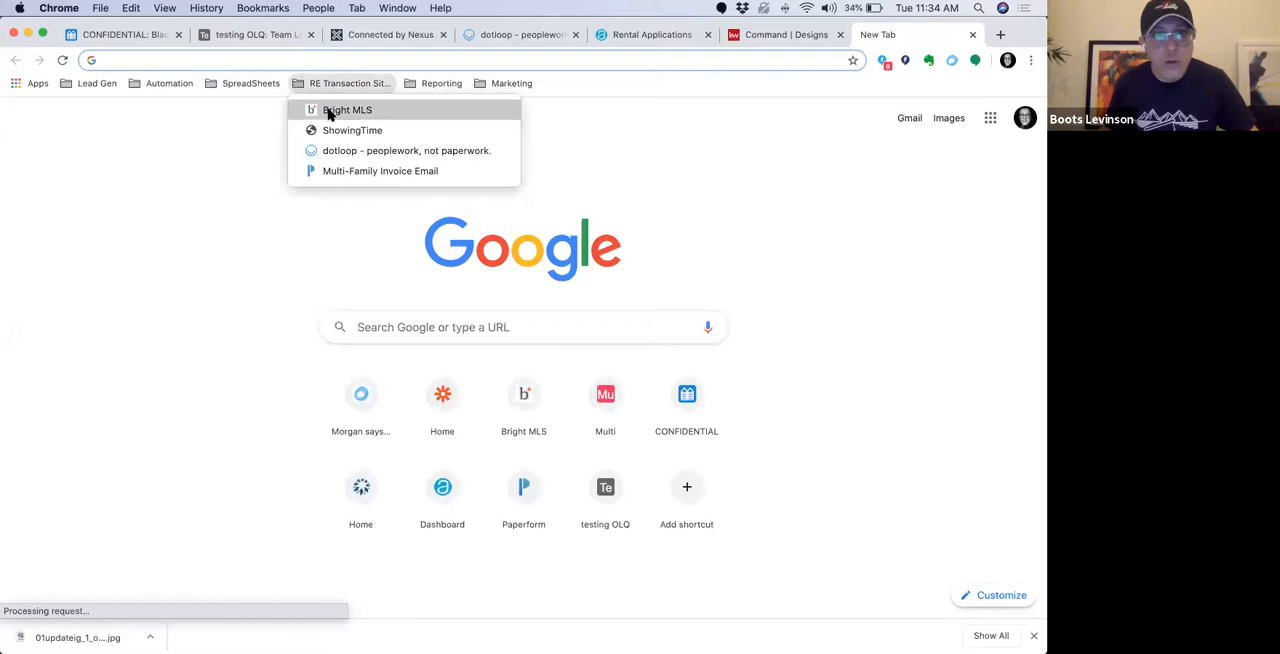
click(330, 110)
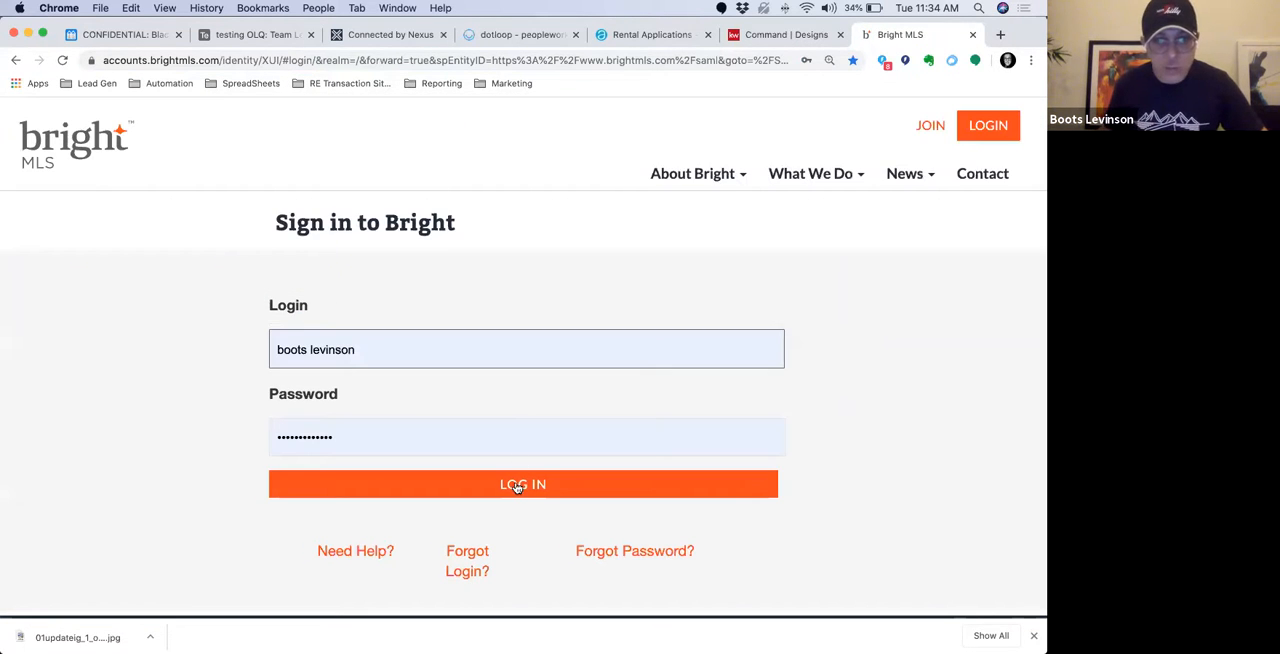
click(517, 487)
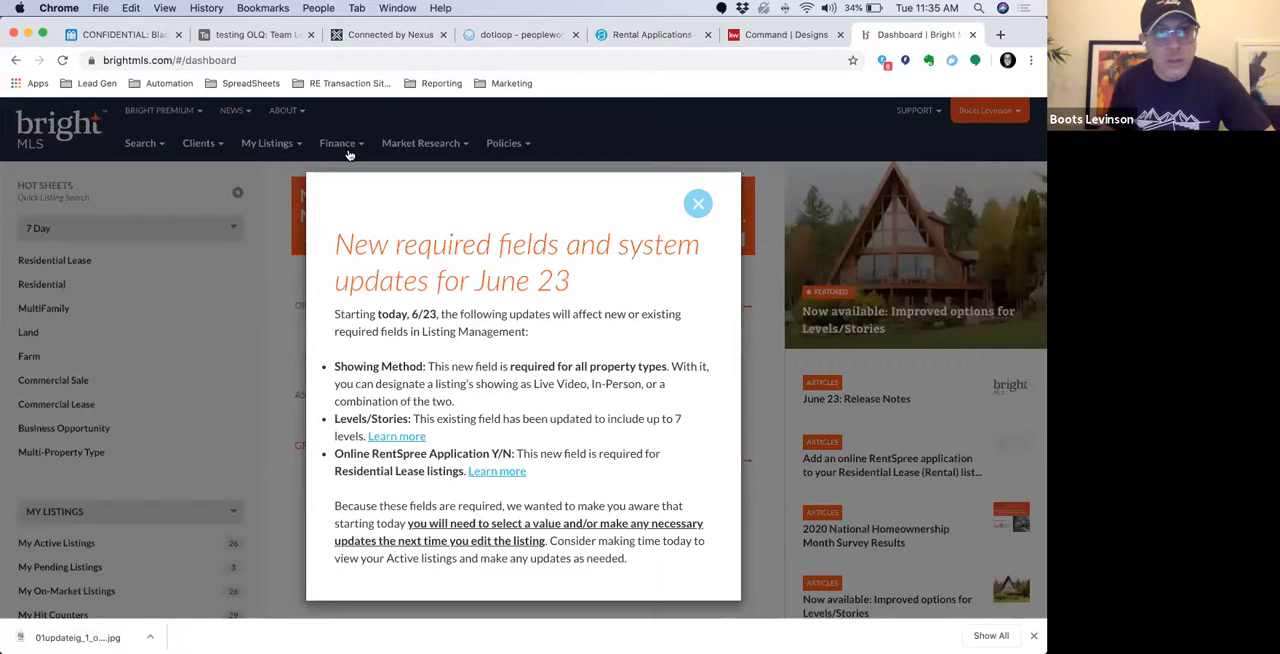
click(349, 155)
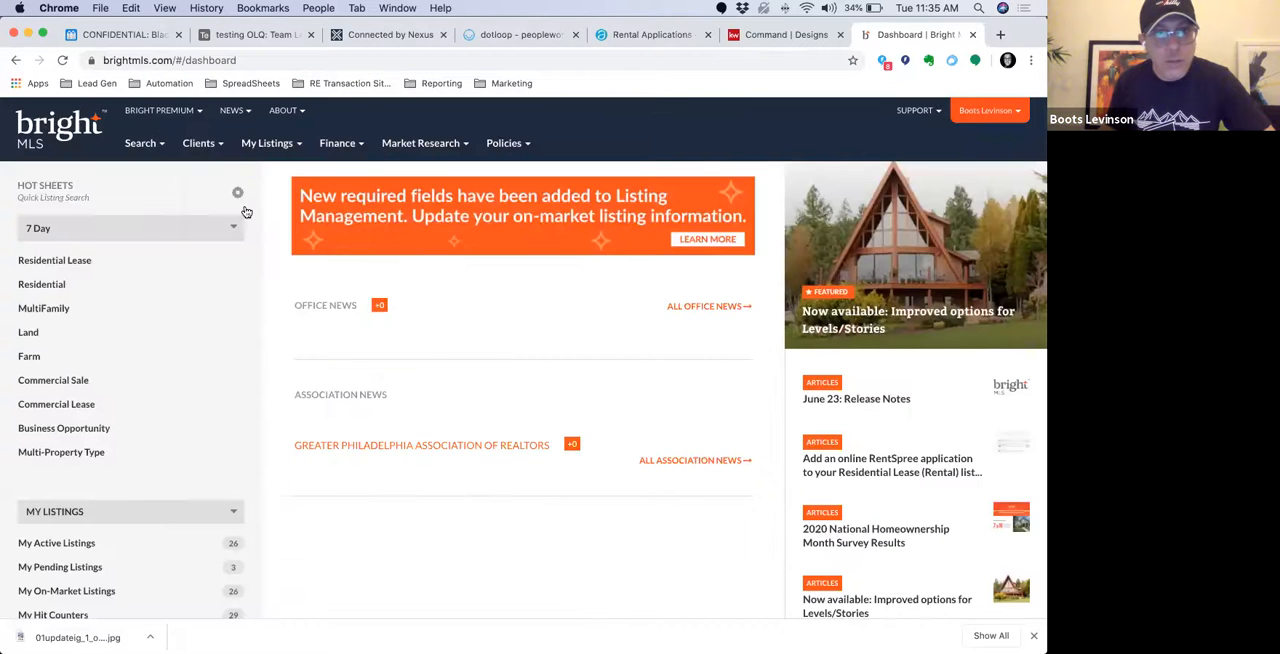
mouse_move(268, 146)
click(246, 211)
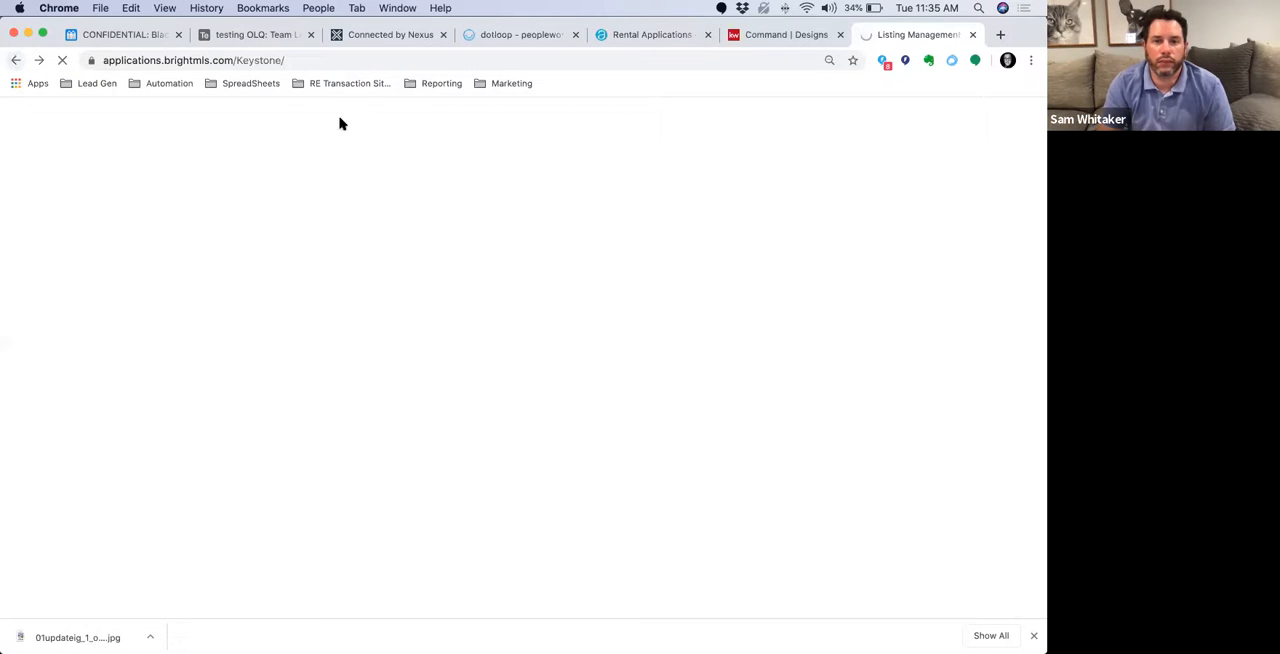
click(345, 83)
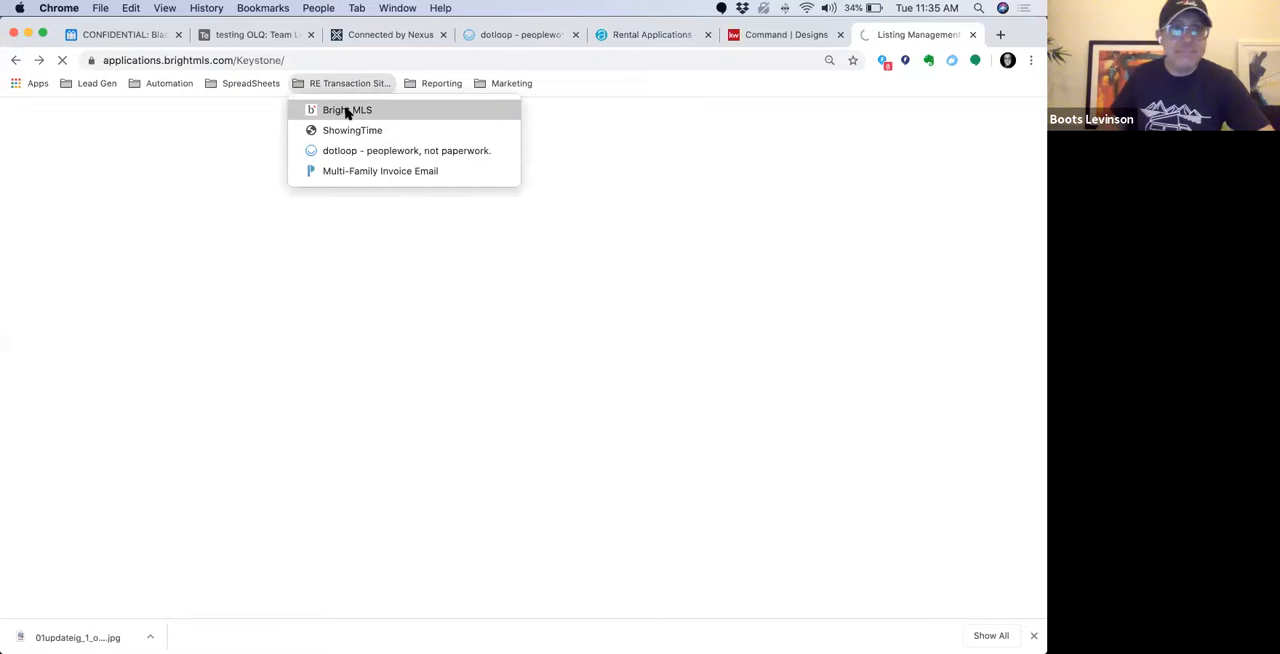
click(346, 110)
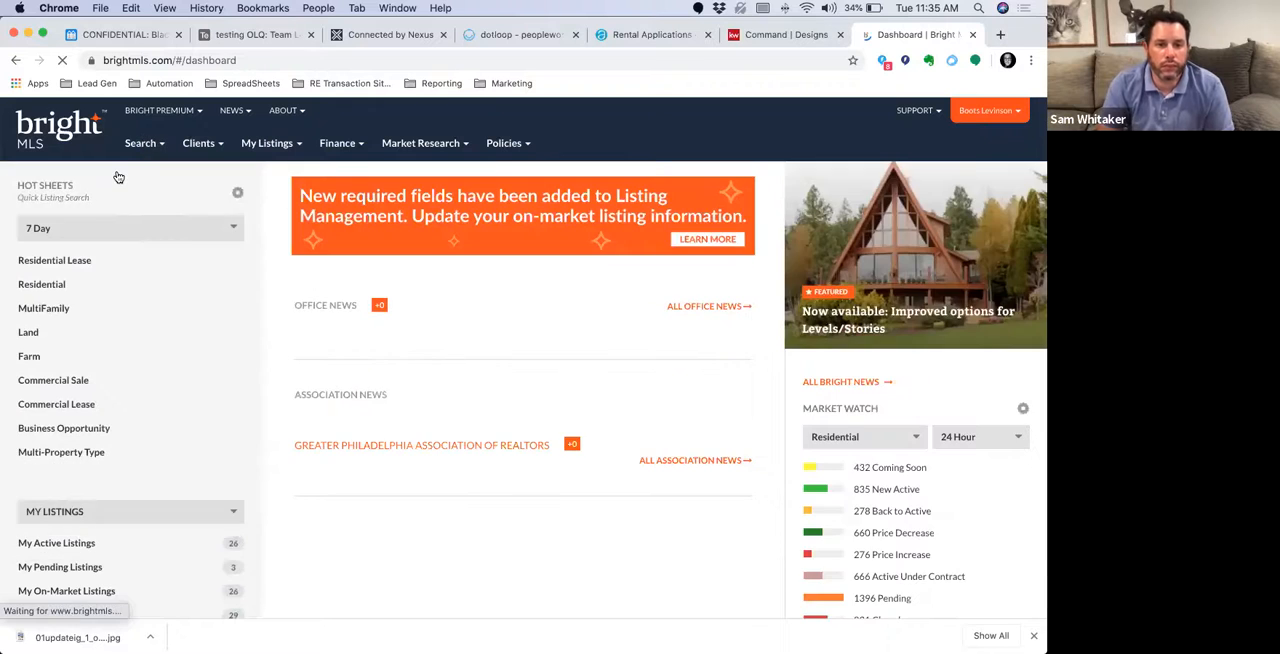
Run an MLS Address Search using the property's street number and street name, and show the matching listings
mouse_move(117, 172)
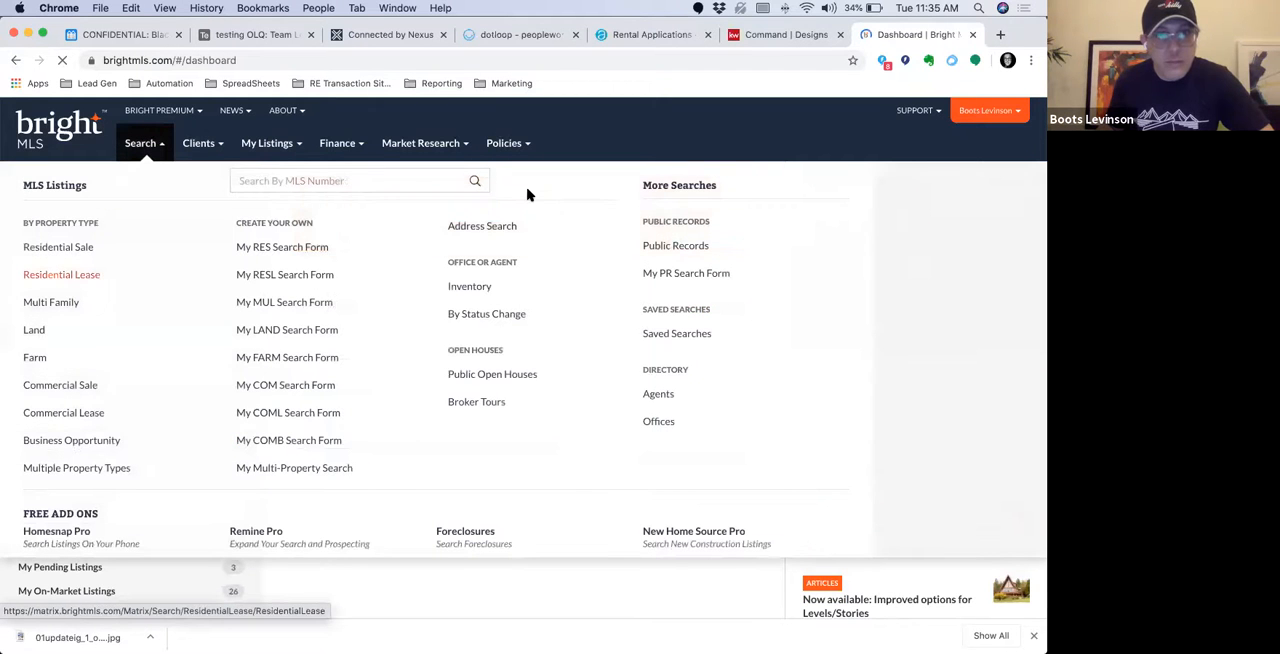
click(475, 228)
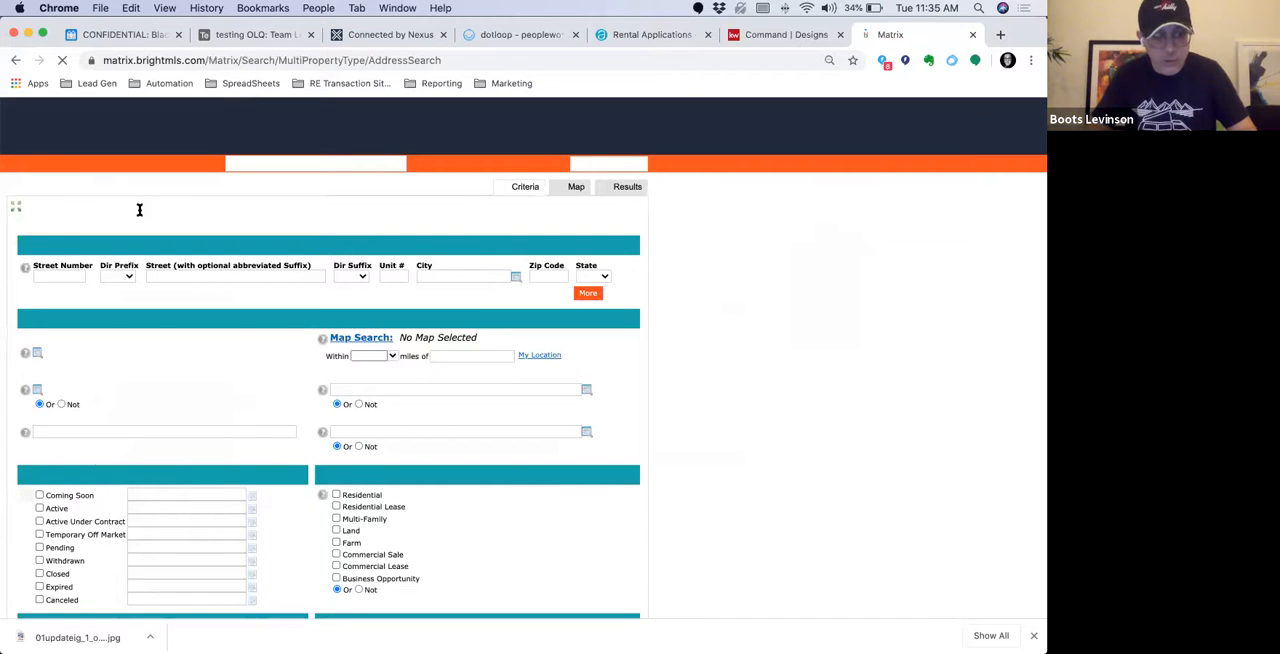
click(68, 258)
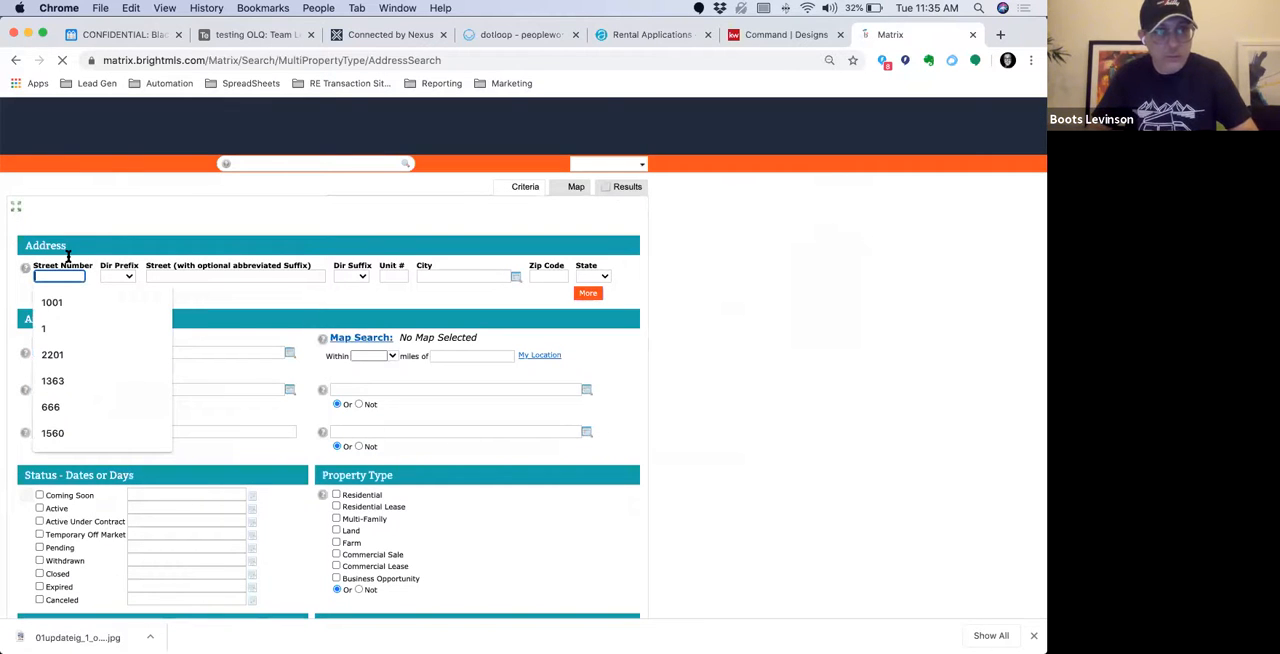
key(Tab)
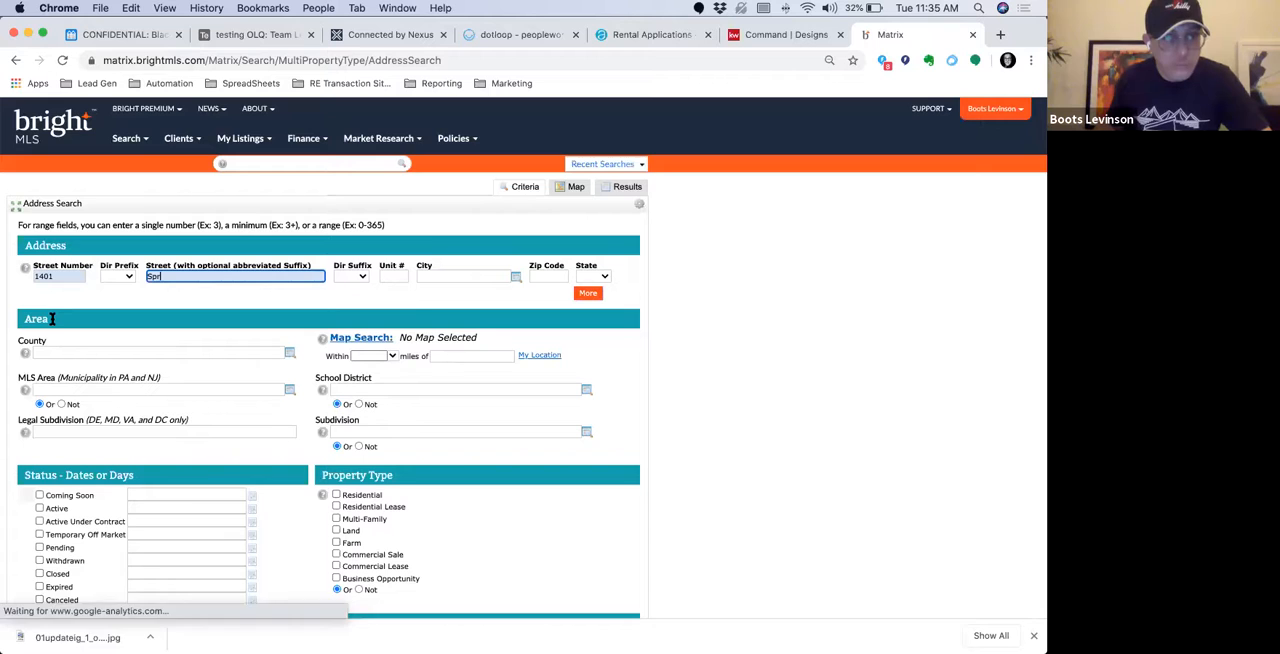
scroll(320, 314, down, 5)
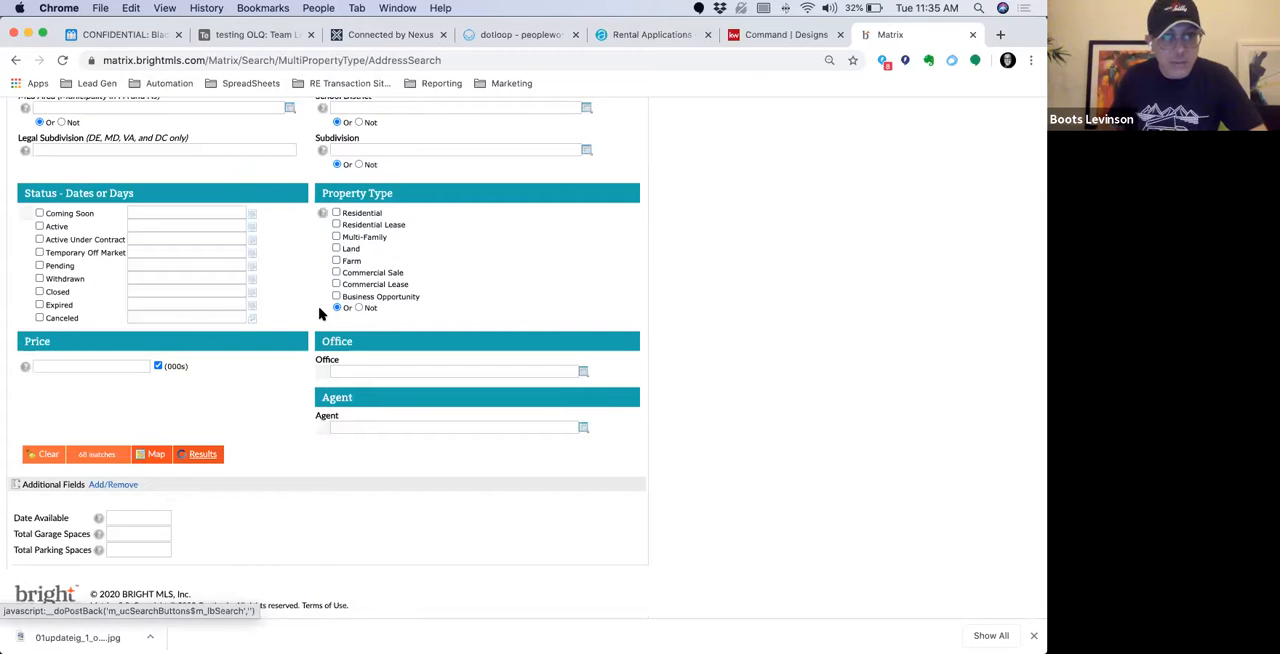
click(202, 454)
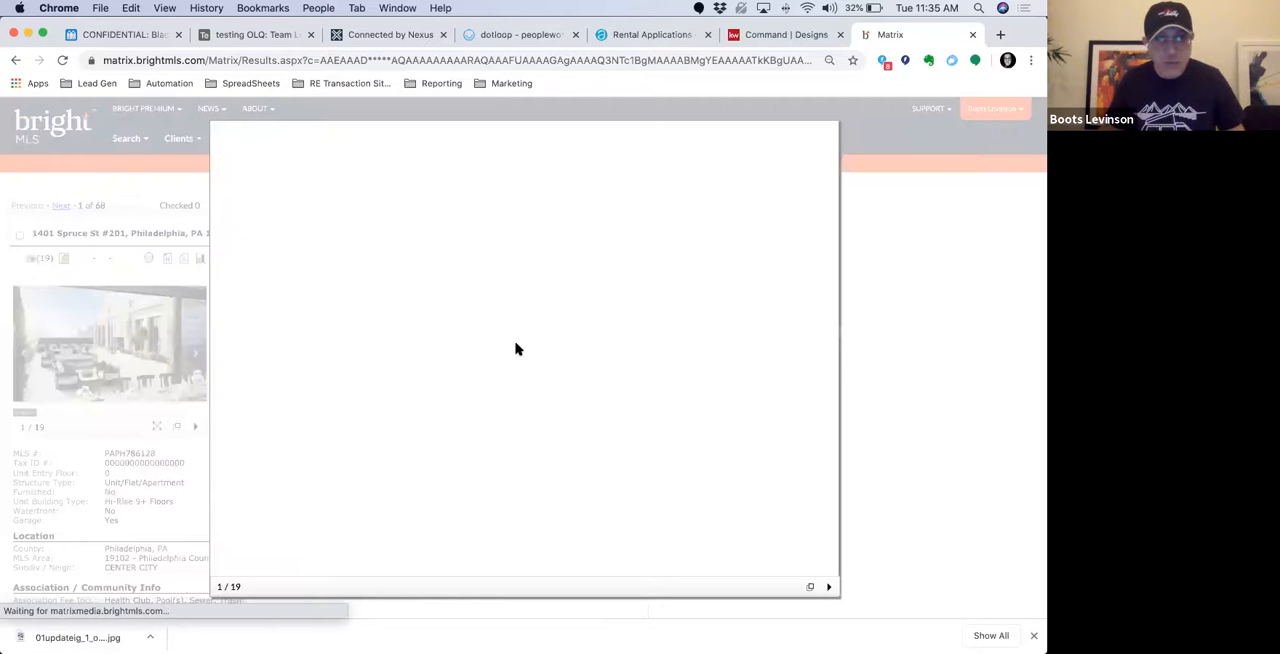
Save the listing's enlarged roof terrace photo to the Downloads folder as a JPEG image named Exterior1
right_click(519, 345)
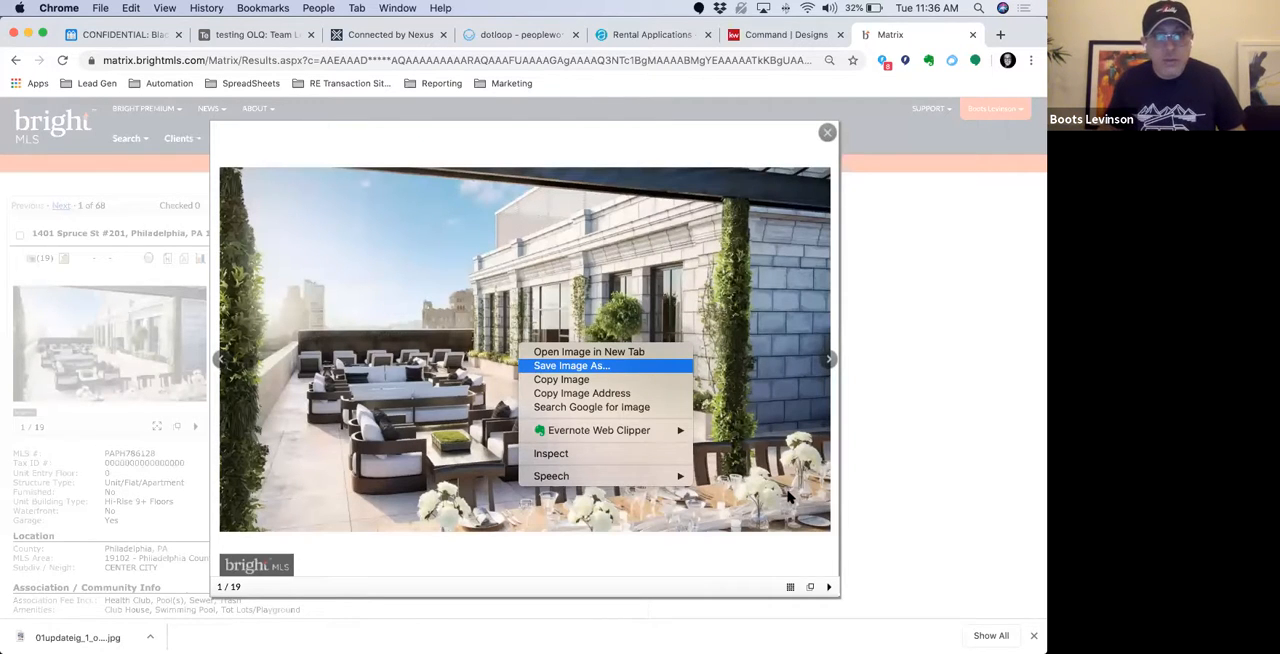
click(538, 367)
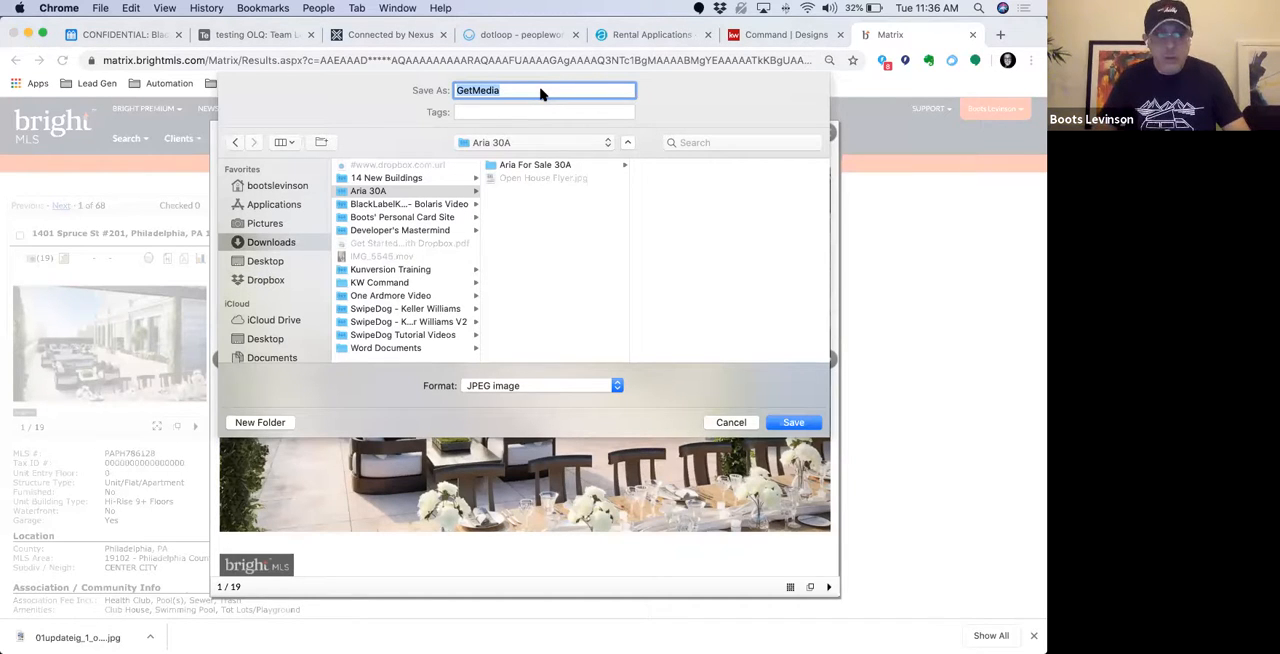
text(Ex)
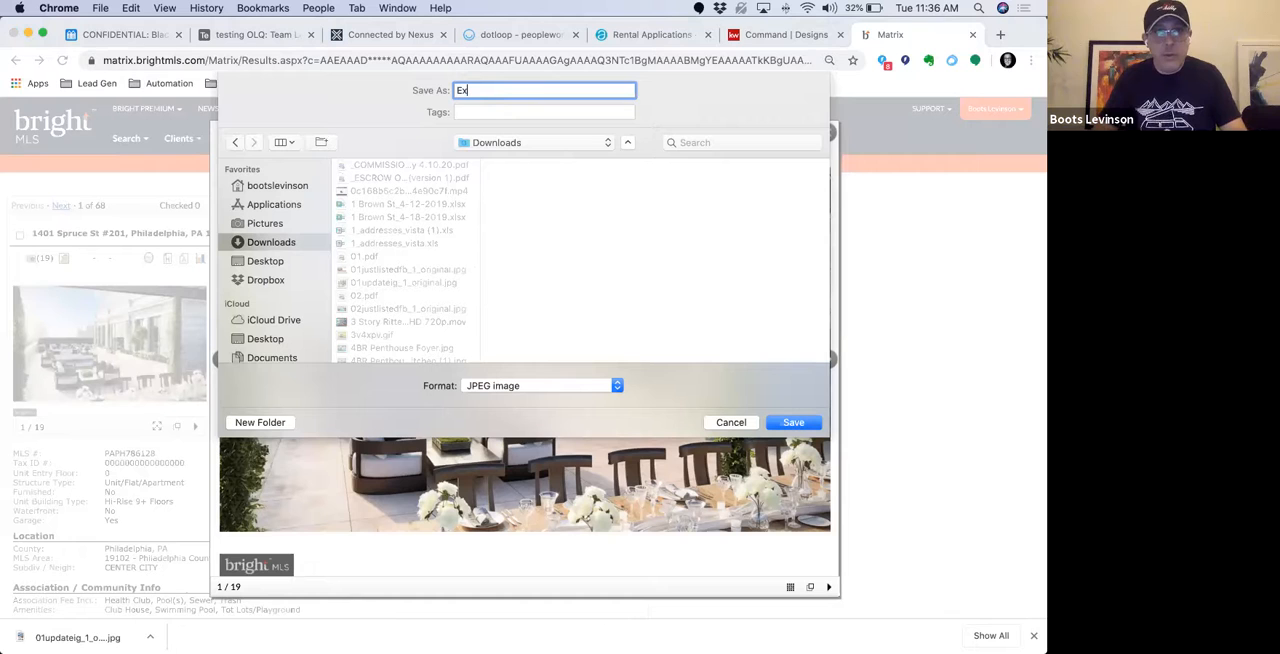
text(terior1)
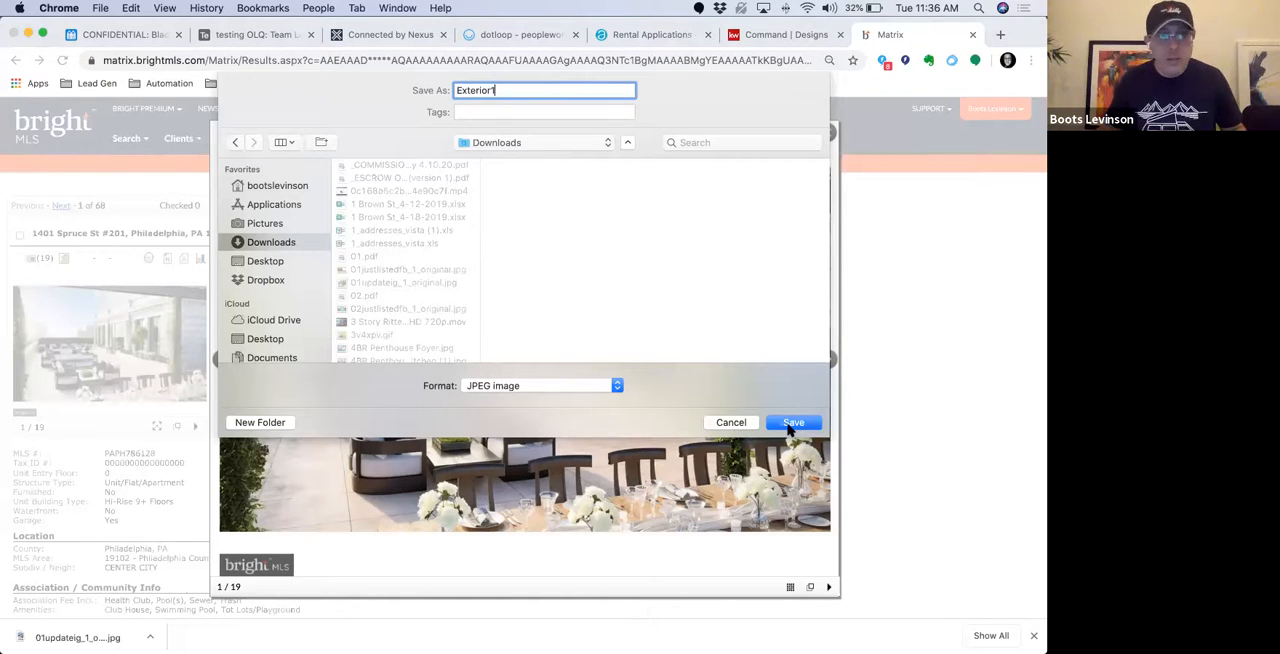
key(Return)
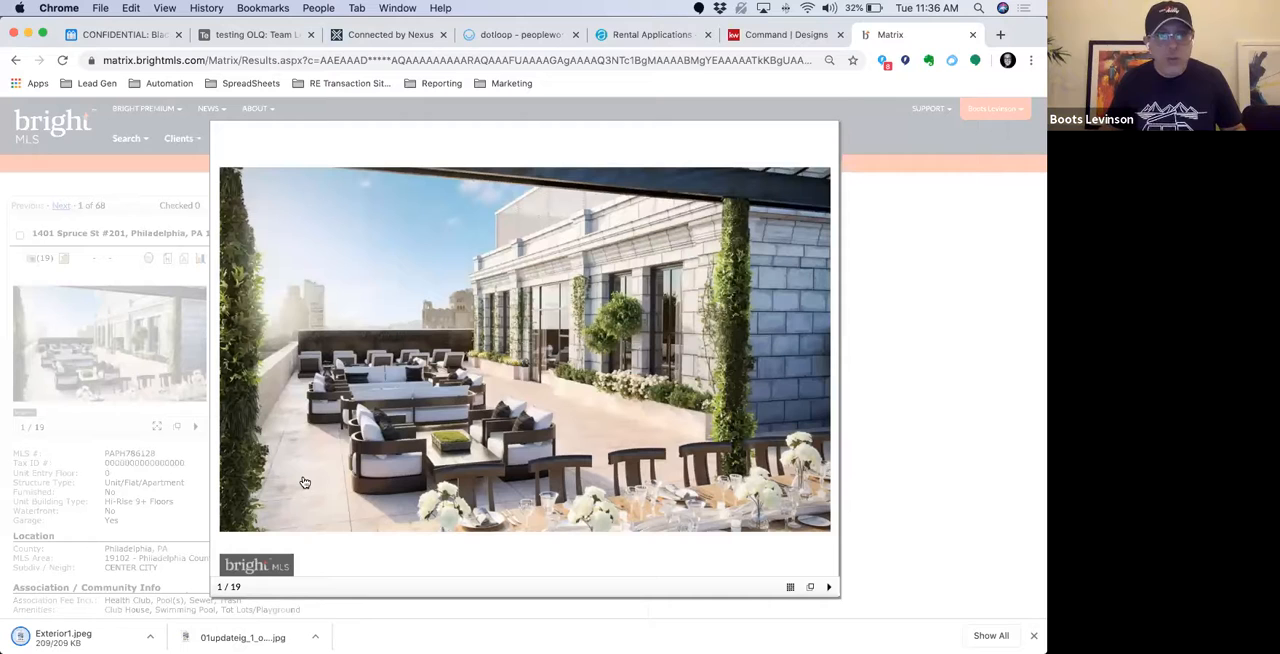